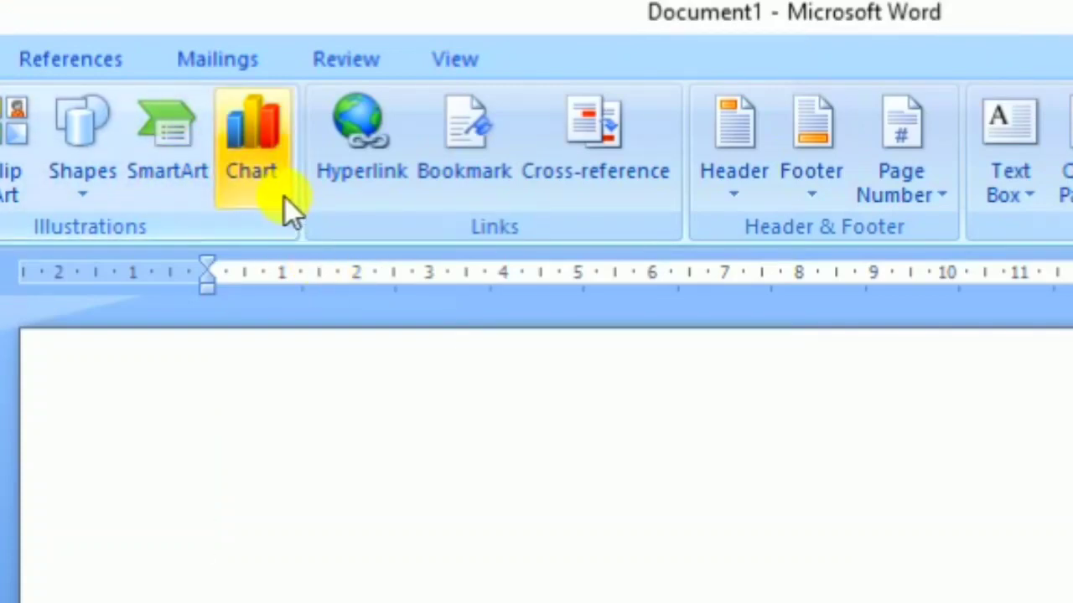
# Insert a clustered cylinder column chart into the document.
pyautogui.click(285, 198)
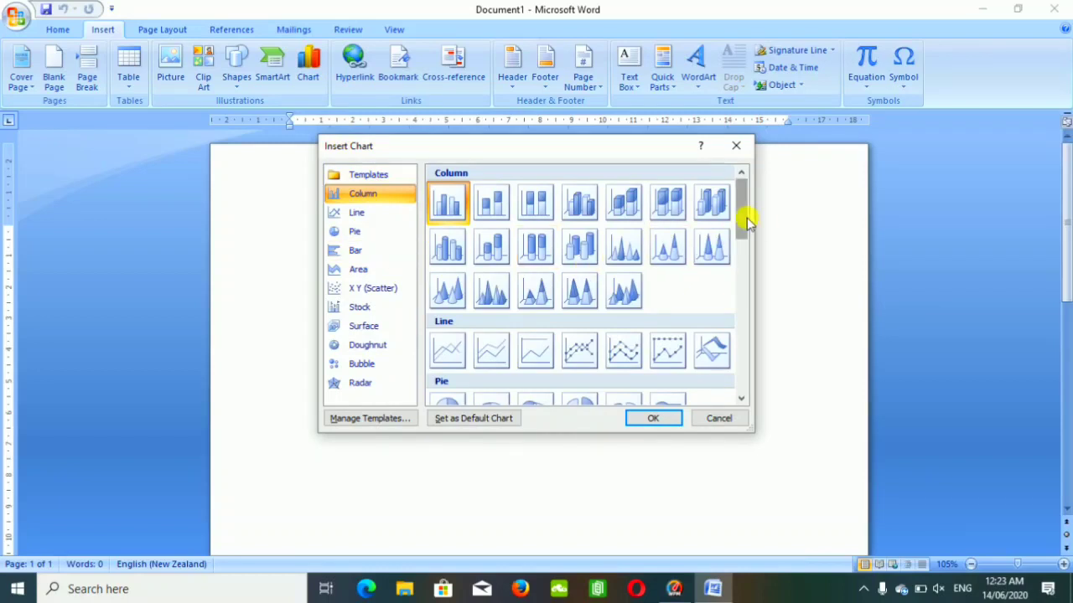
pyautogui.moveTo(744, 233)
pyautogui.mouseDown()
pyautogui.moveTo(749, 311)
pyautogui.moveTo(744, 242)
pyautogui.mouseUp()
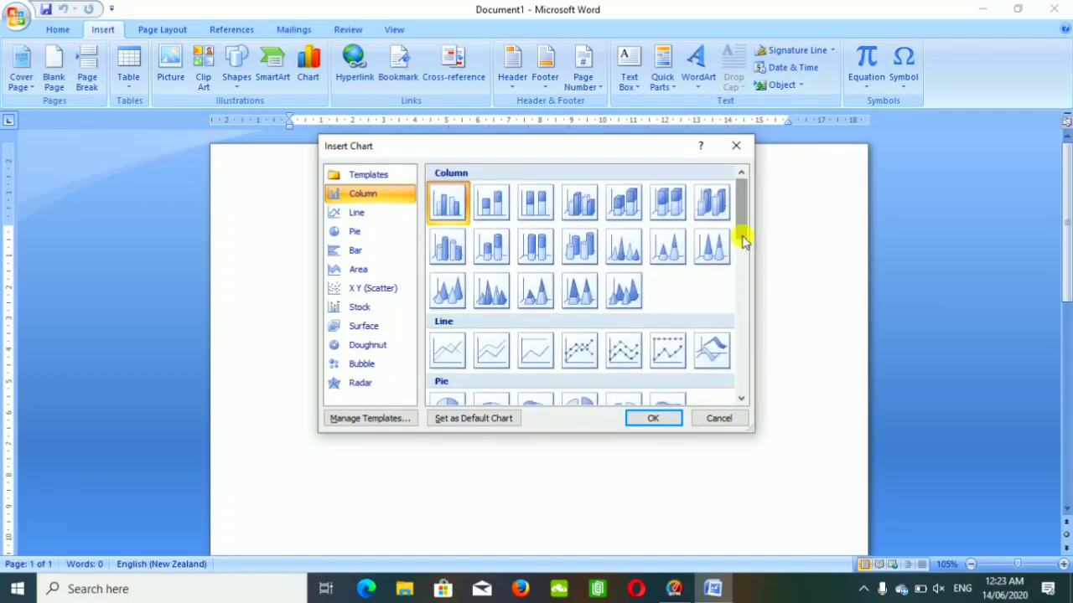
pyautogui.click(356, 217)
pyautogui.click(357, 233)
pyautogui.click(364, 248)
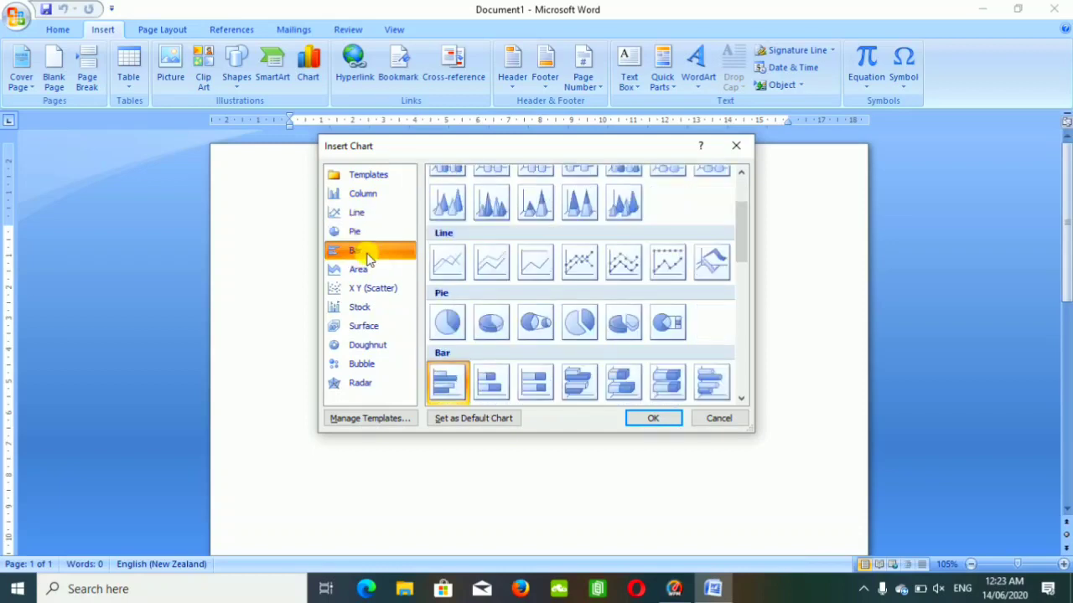
pyautogui.click(361, 196)
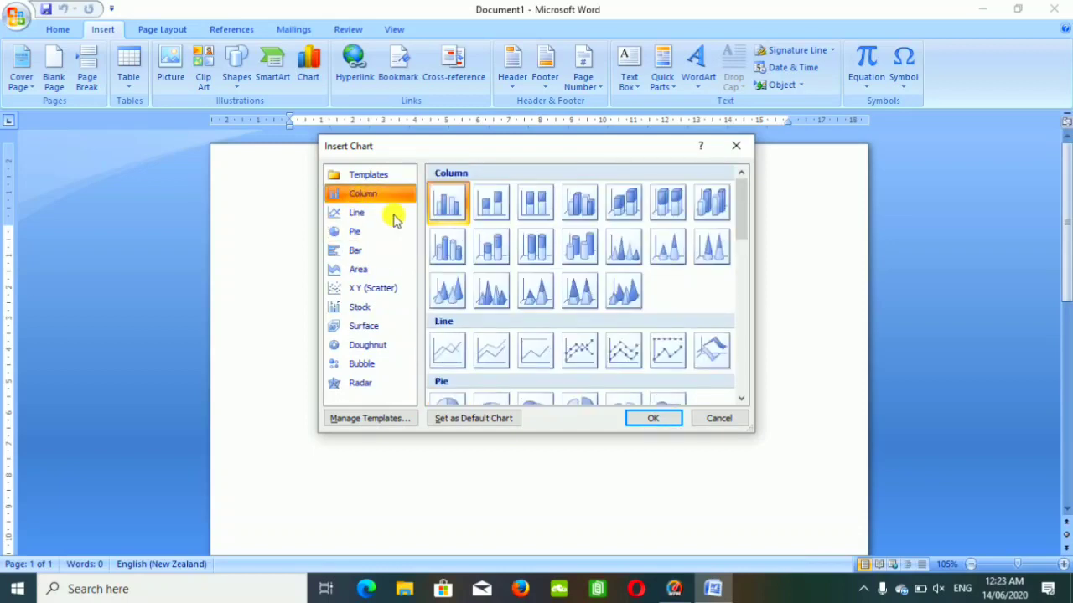
pyautogui.click(450, 249)
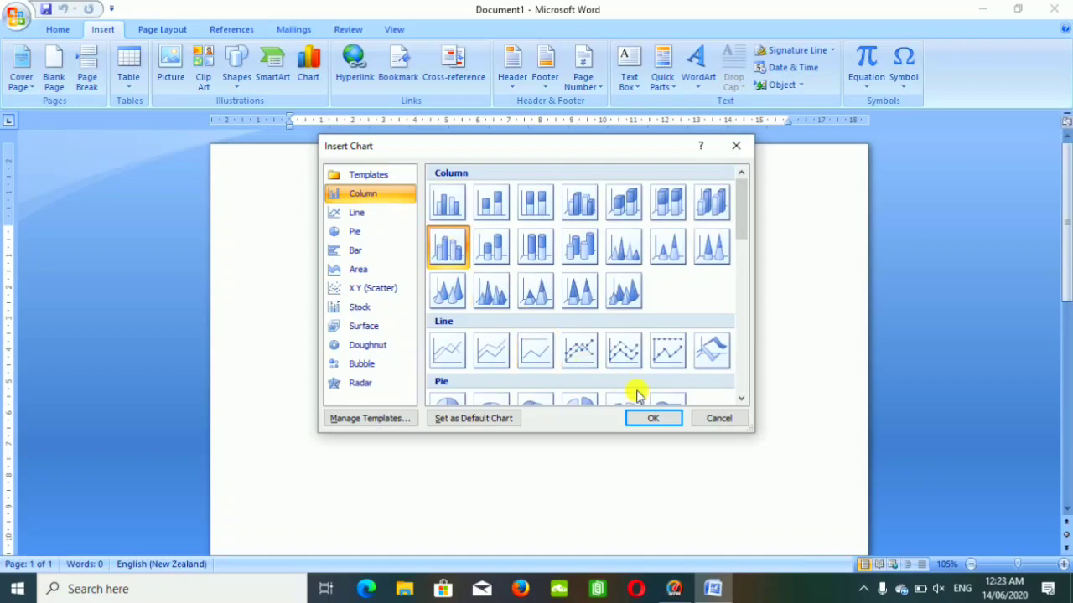
pyautogui.click(652, 418)
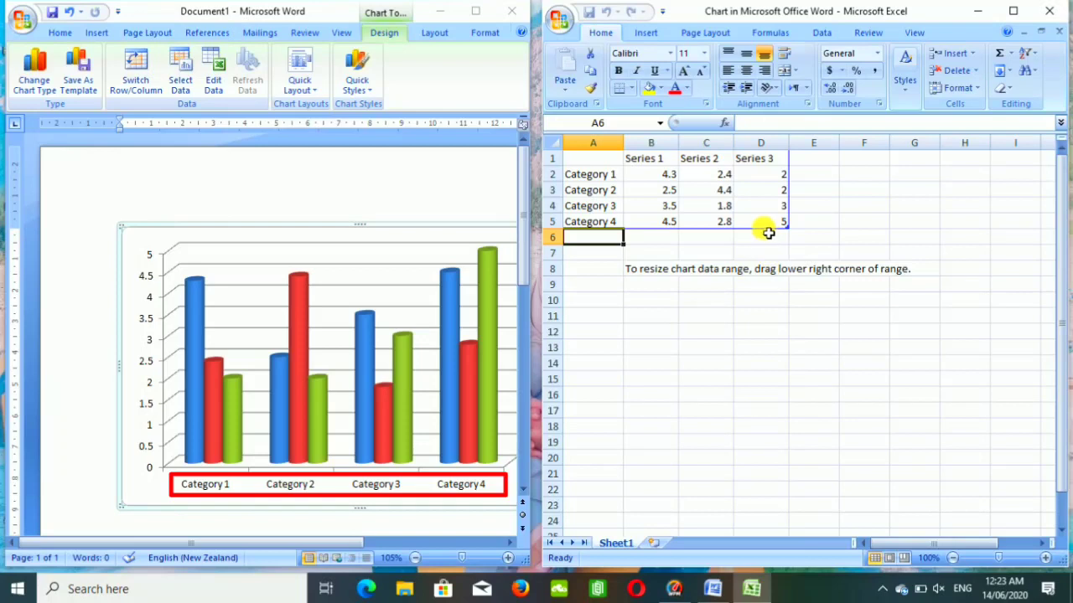
# Shrink the chart data range to exclude Category 4 and rename the three remaining categories SWAT, SHANGLA and BUNAIR.
pyautogui.moveTo(789, 226); pyautogui.dragTo(788, 213)
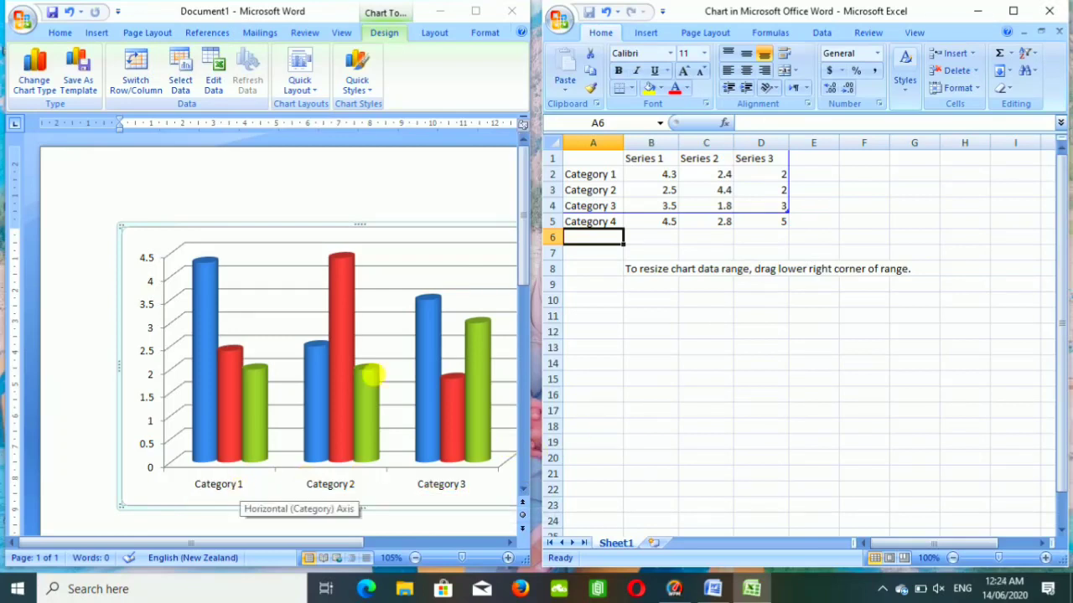
pyautogui.click(590, 176)
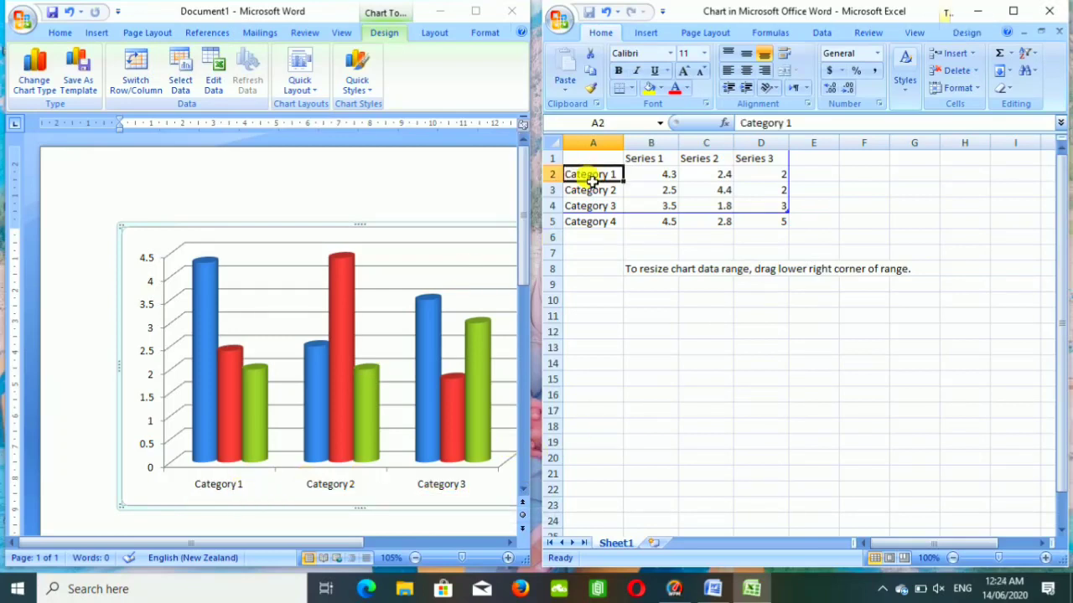
pyautogui.write('SWAT')
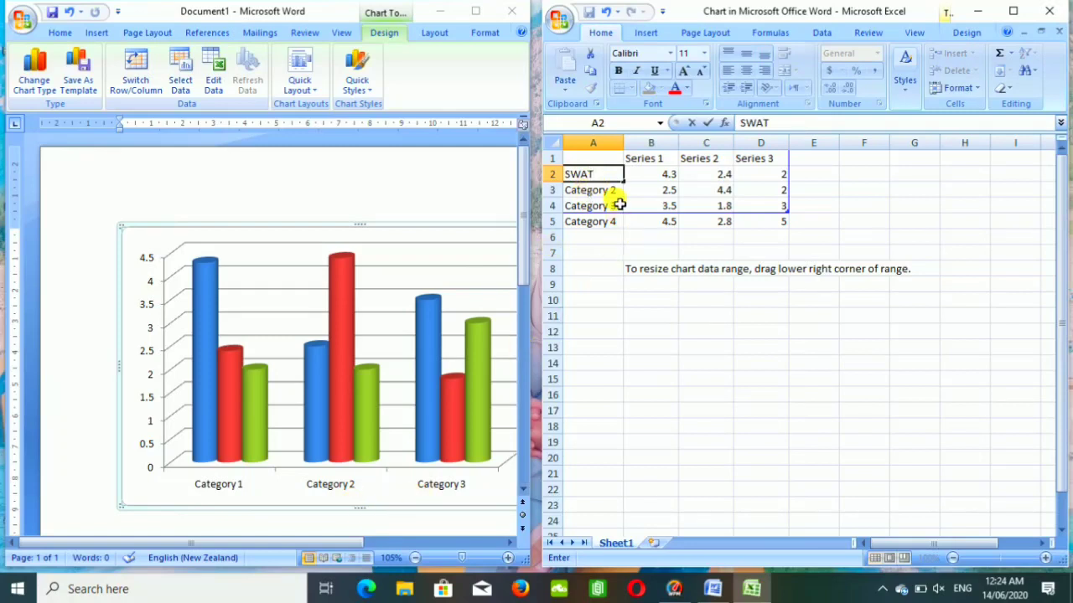
pyautogui.click(620, 194)
pyautogui.write('SHANGL')
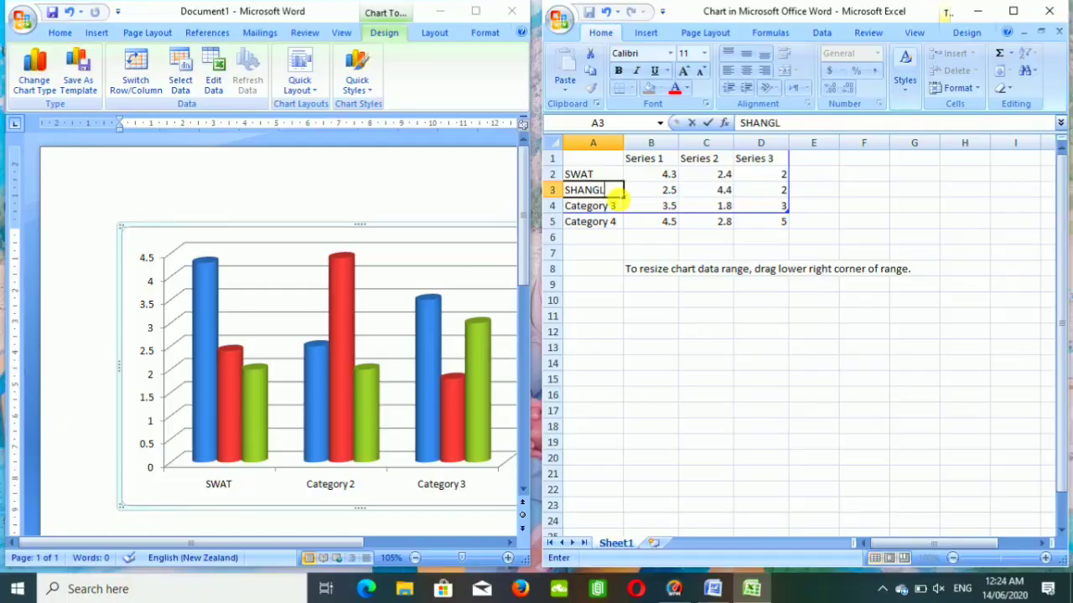
pyautogui.write('A')
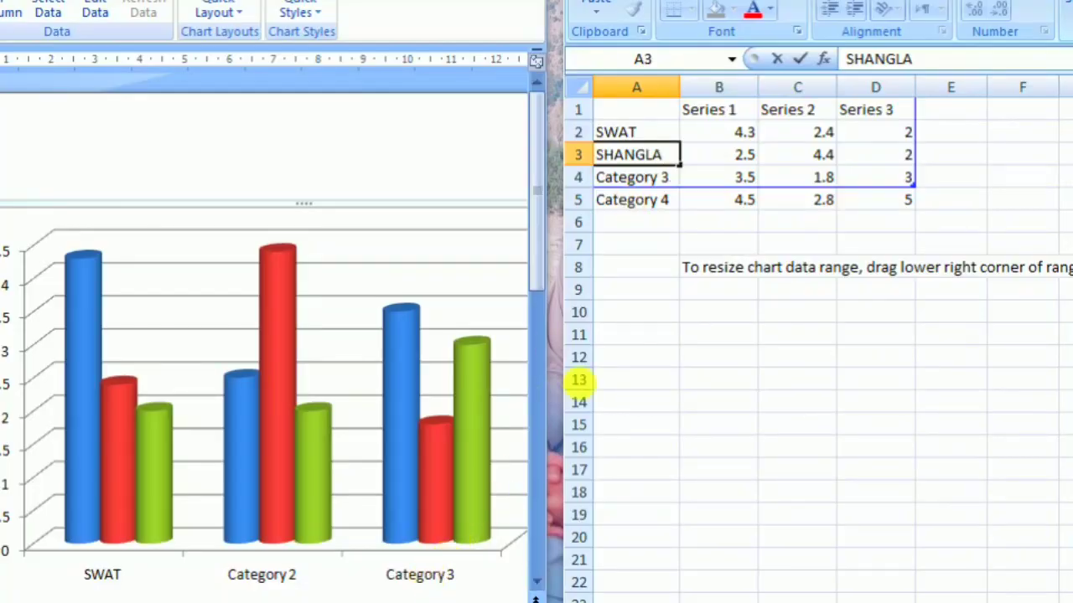
pyautogui.click(664, 176)
pyautogui.write('BUNAIR')
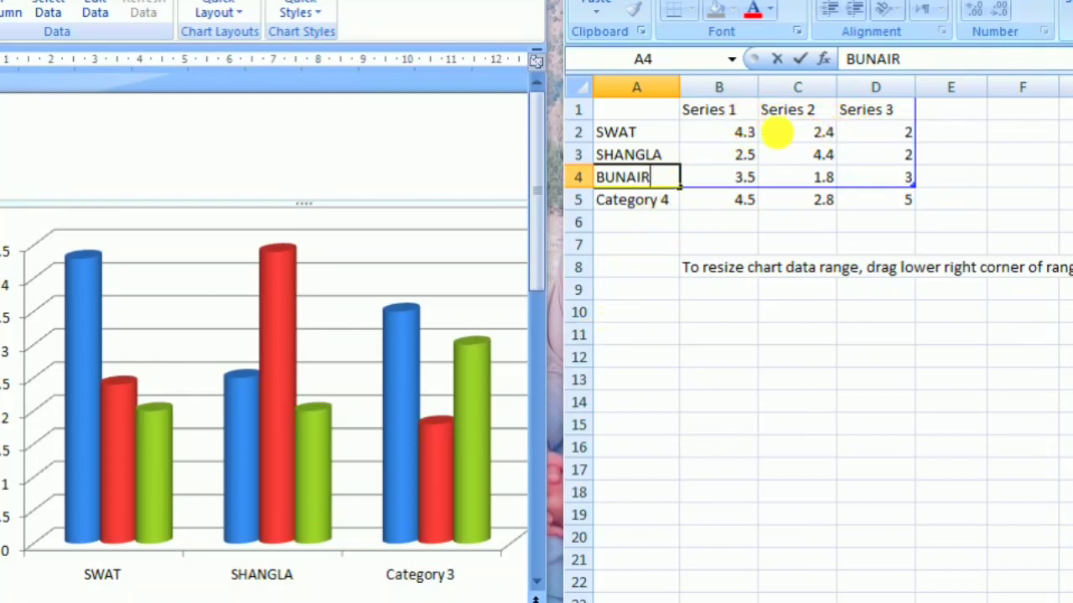
# Rename the three series headers in the chart data to G SER, OWN BUS and JOBLESS.
pyautogui.click(732, 121)
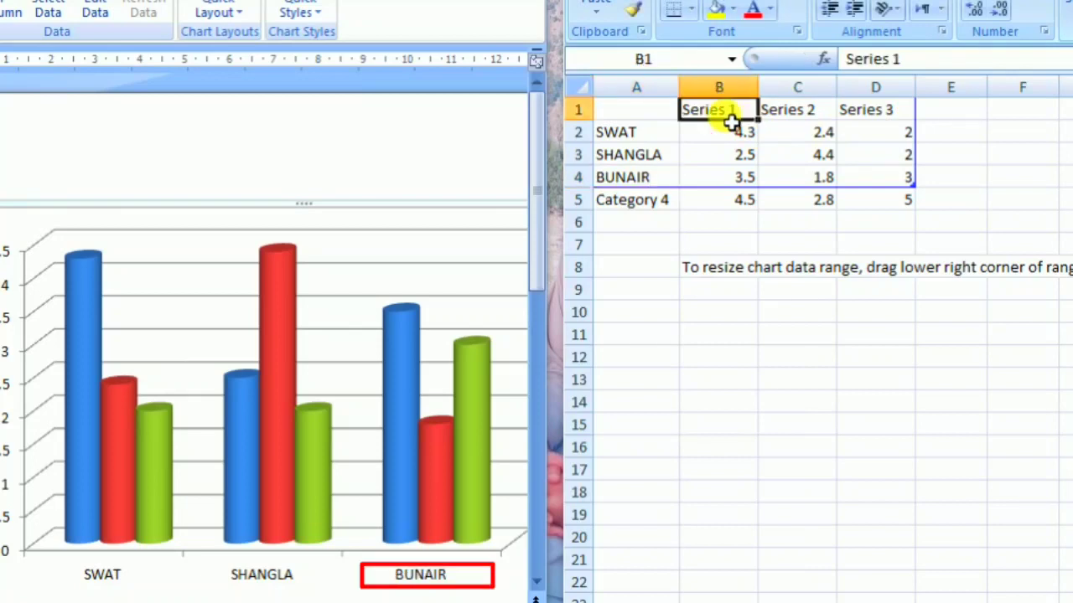
pyautogui.press('BackSpace')
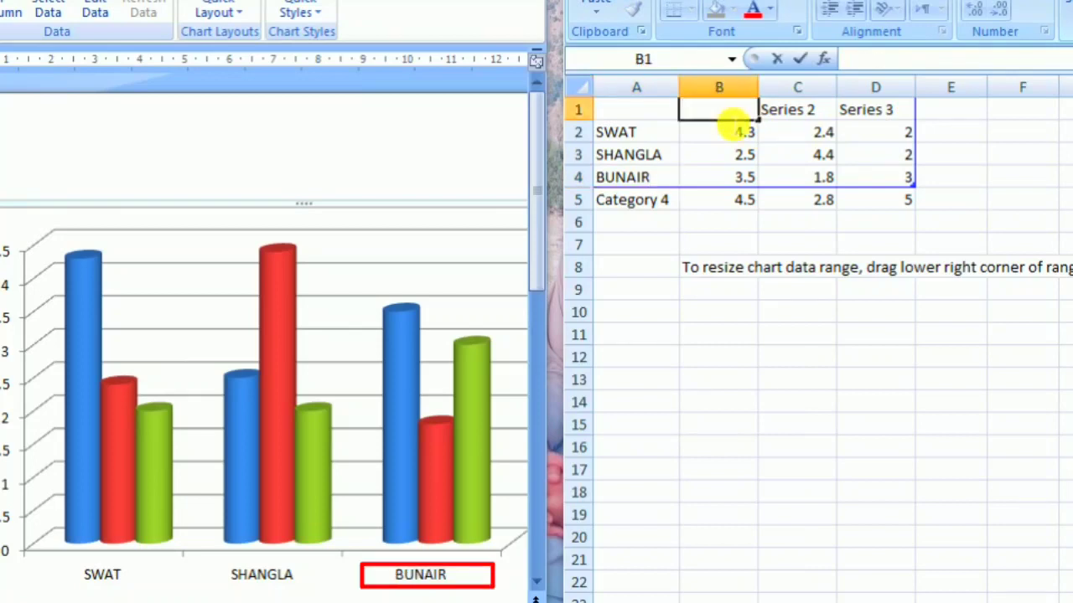
pyautogui.write('G SER')
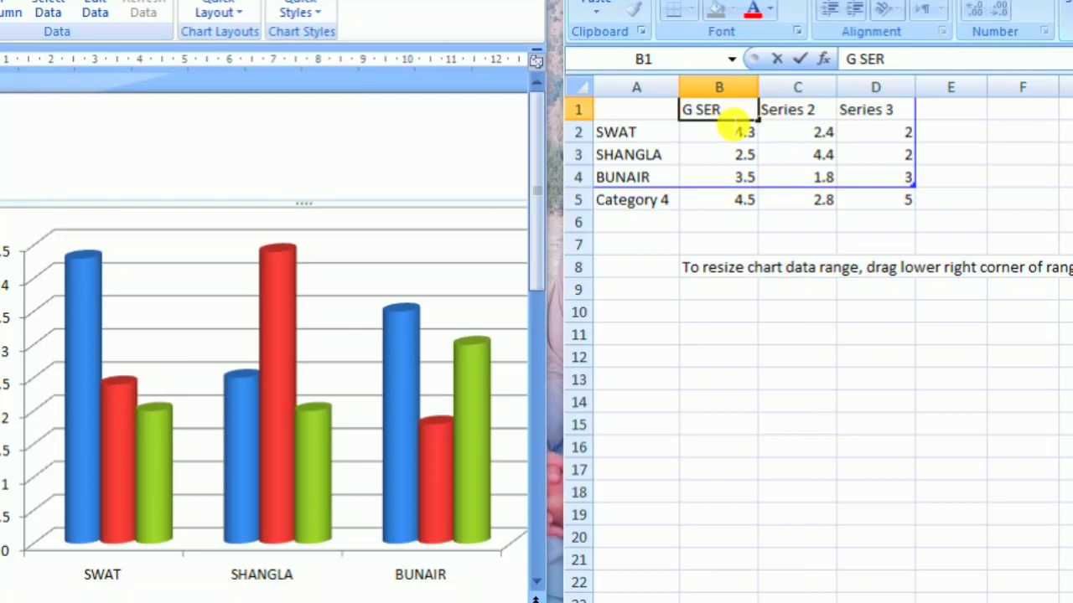
pyautogui.click(817, 113)
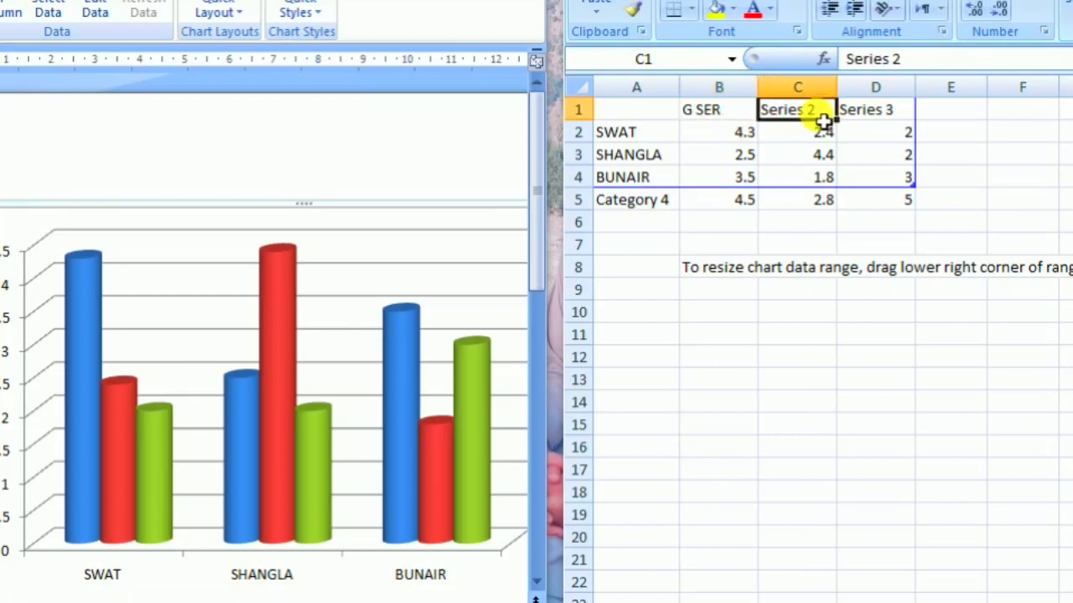
pyautogui.press('BackSpace')
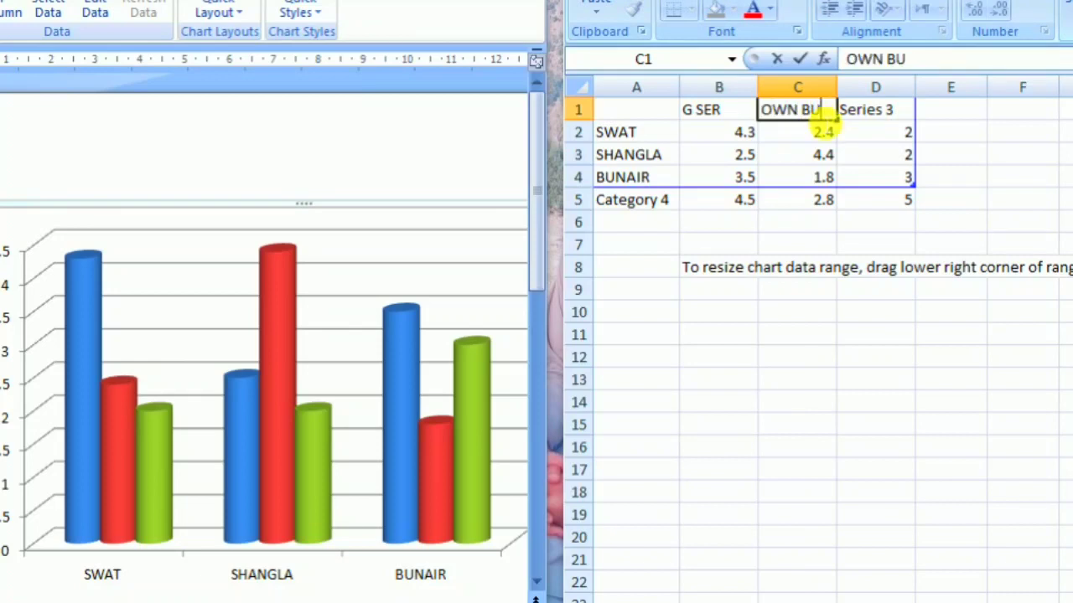
pyautogui.click(867, 113)
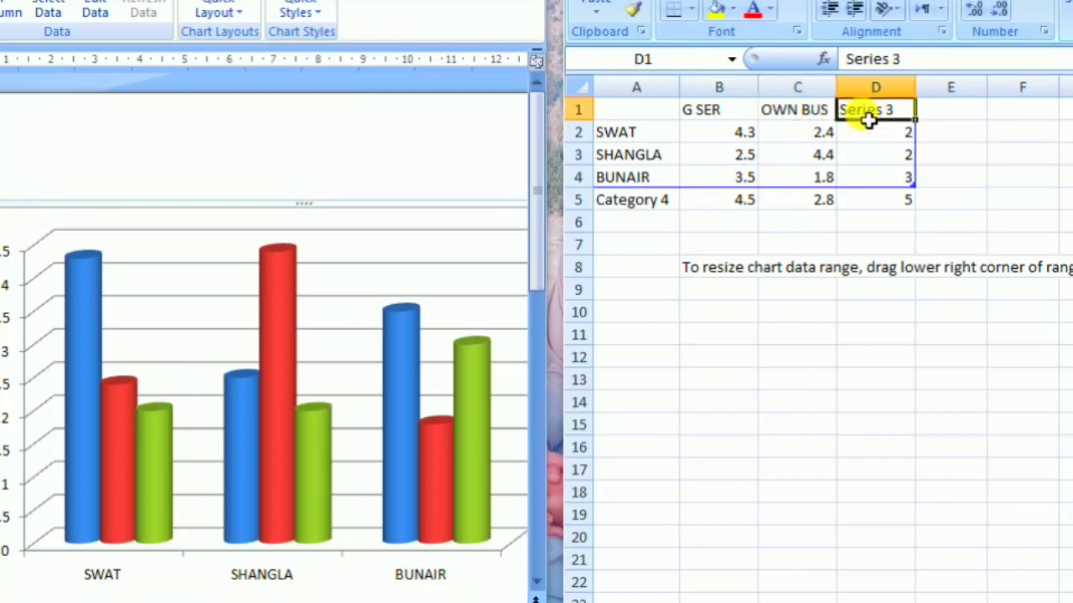
pyautogui.write('JO')
pyautogui.press('BackSpace')
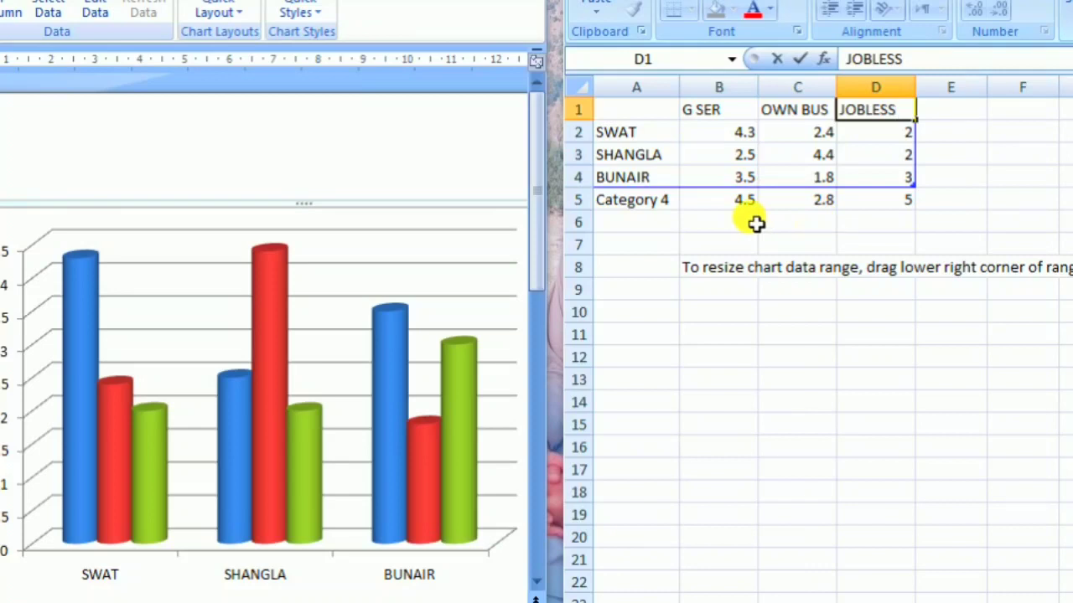
pyautogui.click(719, 246)
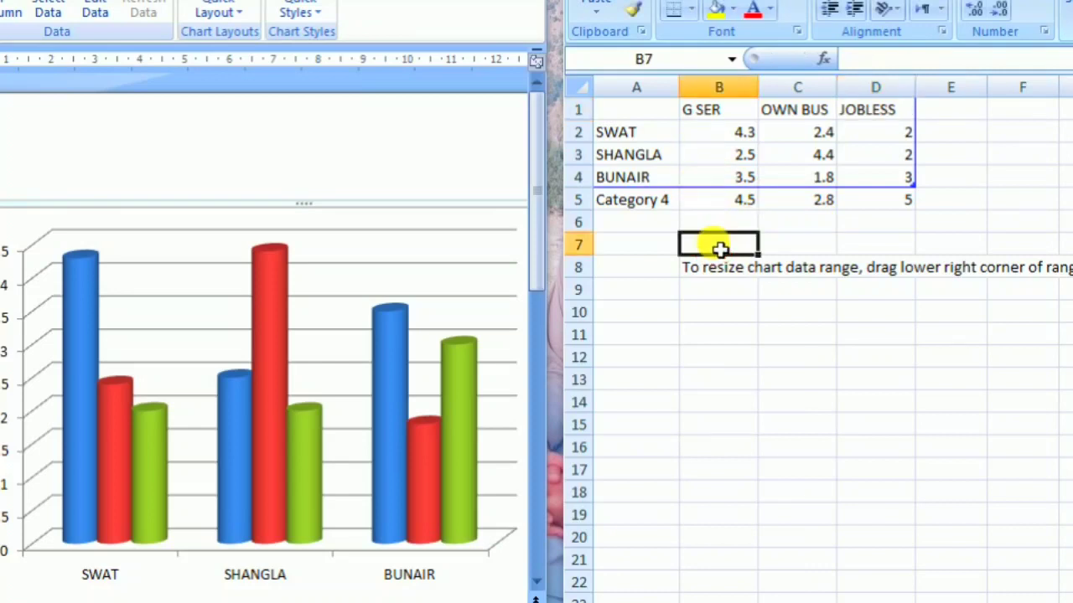
# Enter 4.O as the G SER value for SWAT.
pyautogui.click(658, 134)
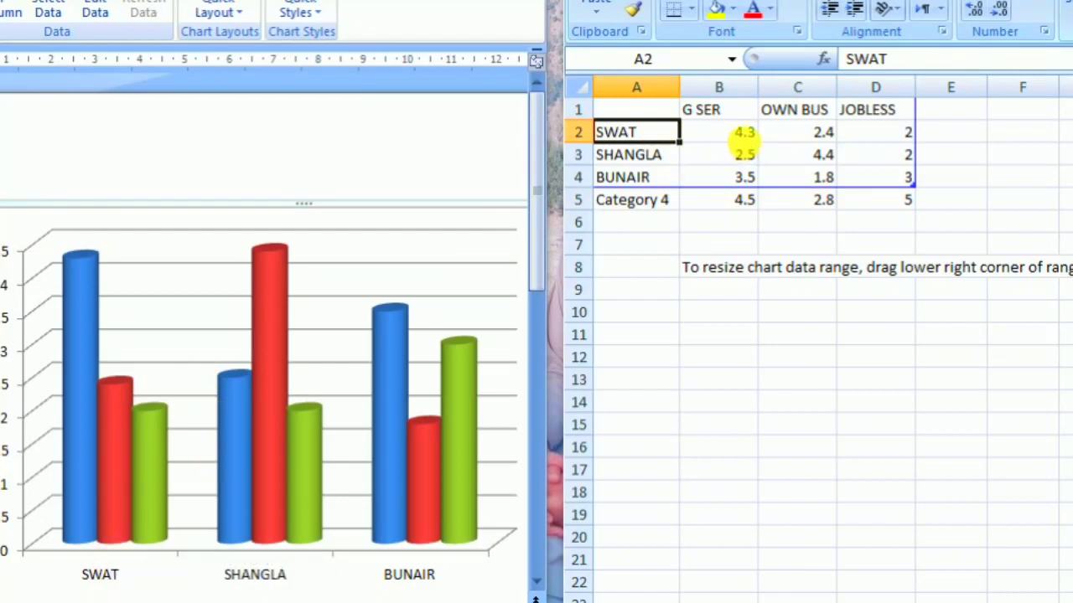
pyautogui.click(717, 139)
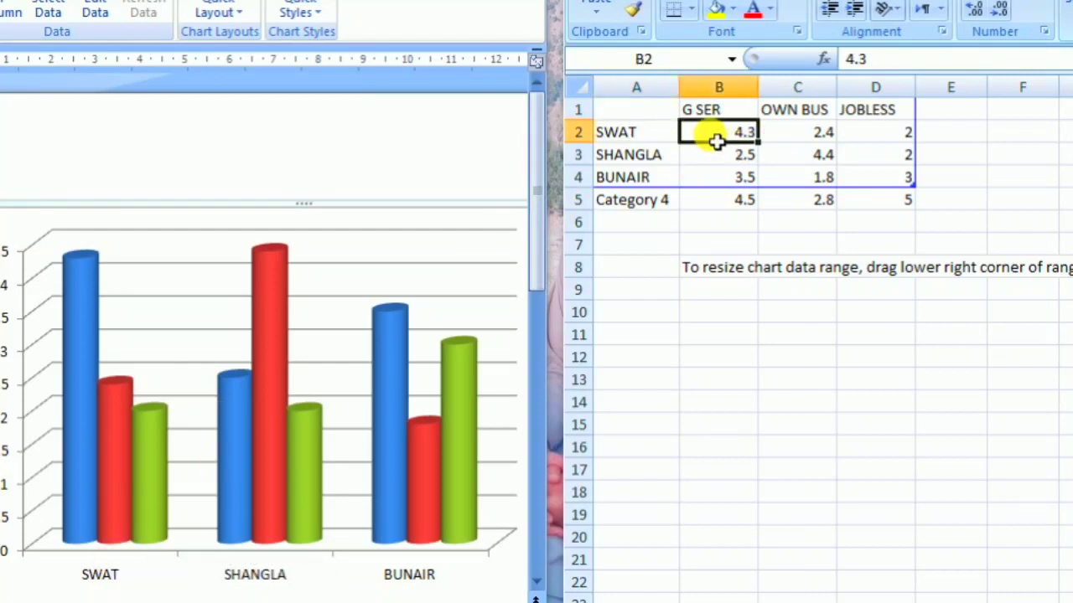
pyautogui.press('BackSpace')
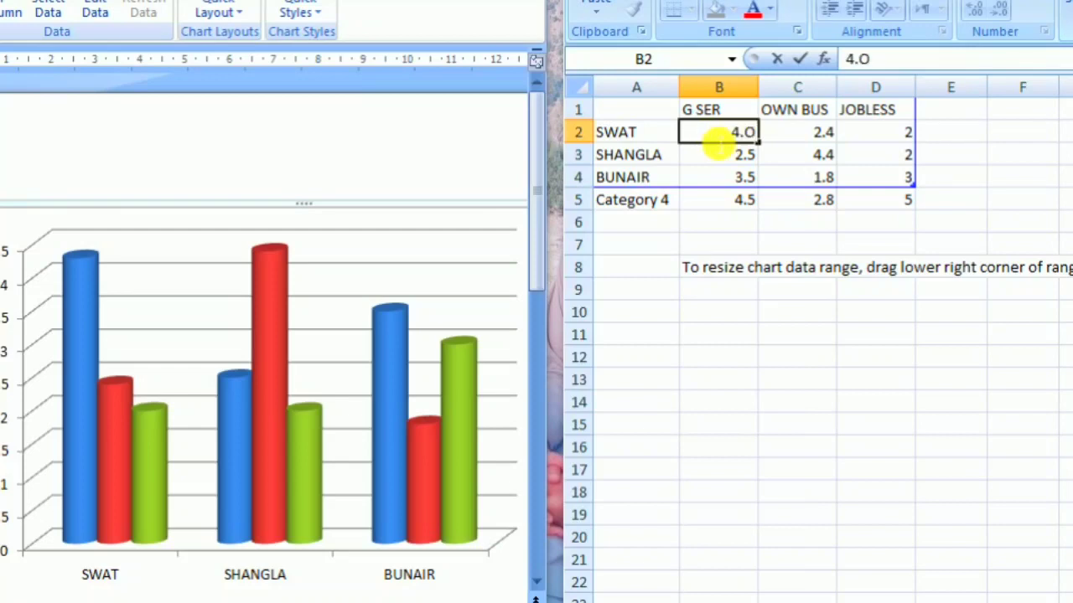
# Set the SWAT values to 3.0 for OWN BUS, 5.0 for JOBLESS and 2.0 for G SER.
pyautogui.click(789, 146)
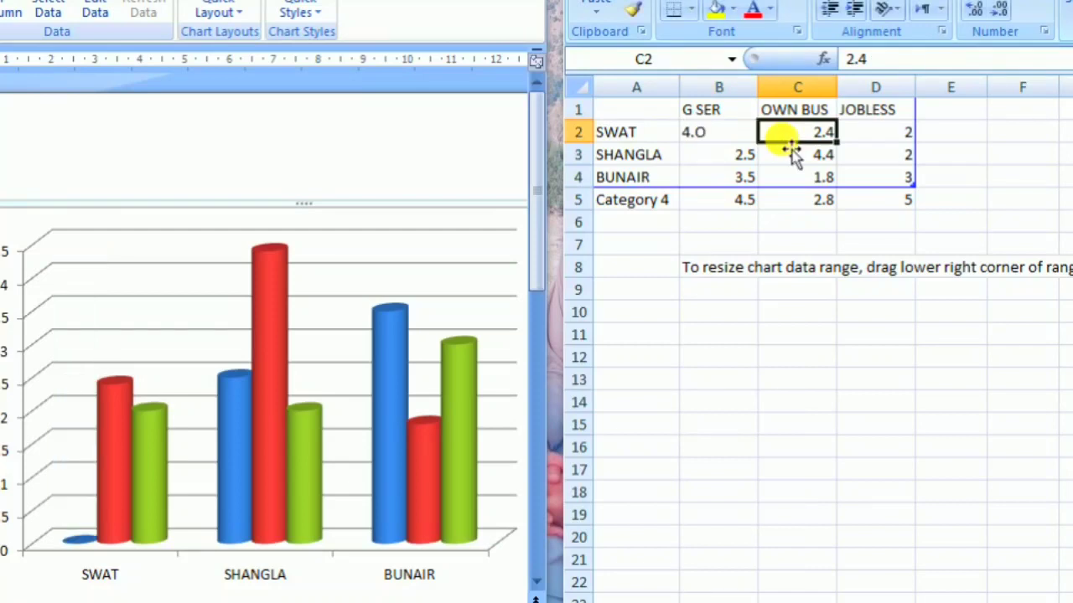
pyautogui.write('3.0')
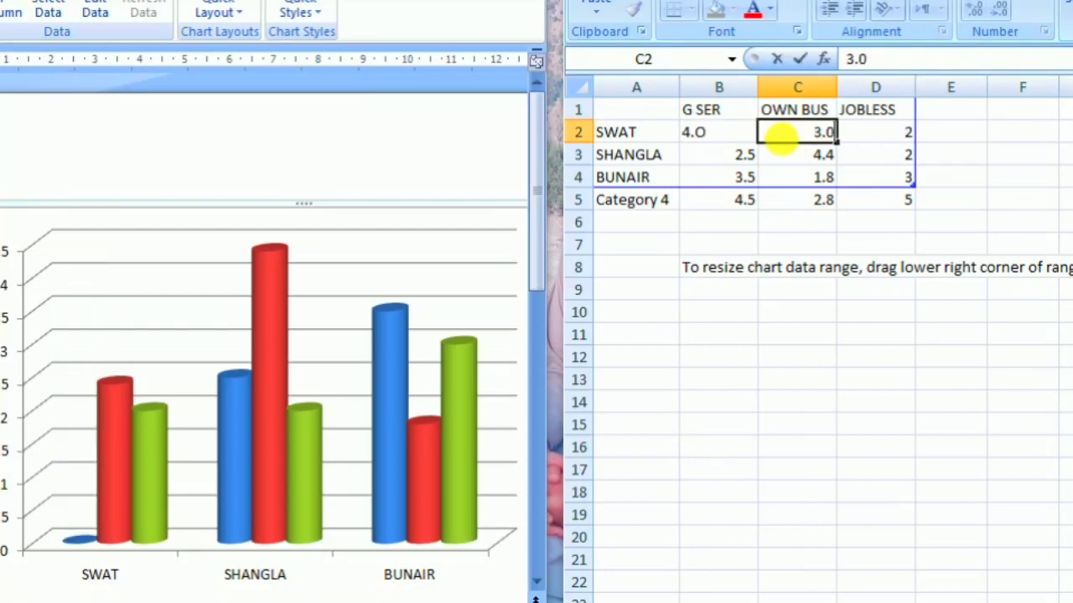
pyautogui.click(867, 137)
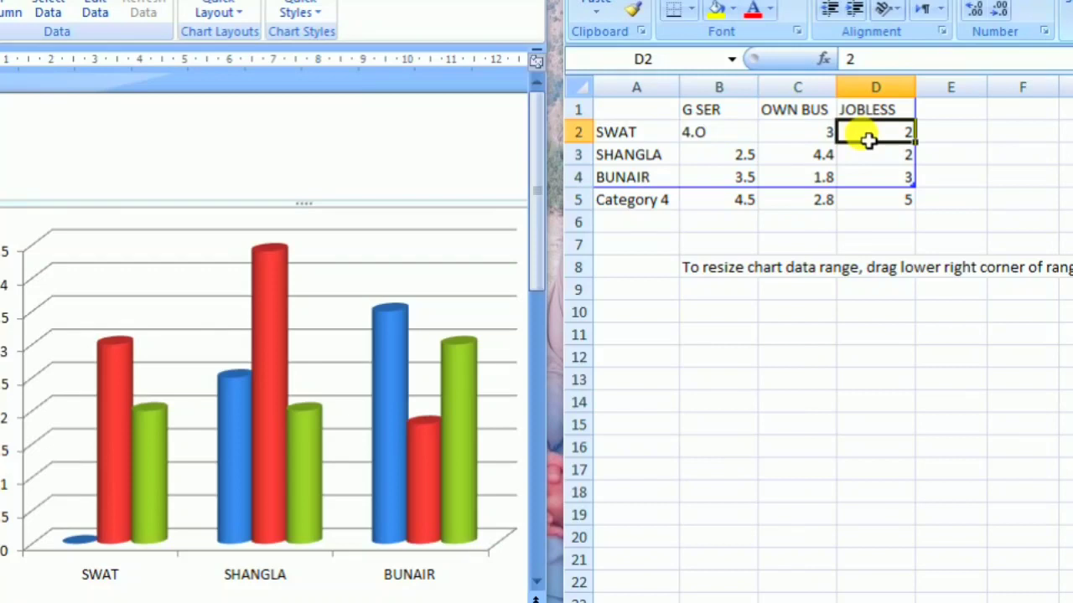
pyautogui.write('5.0')
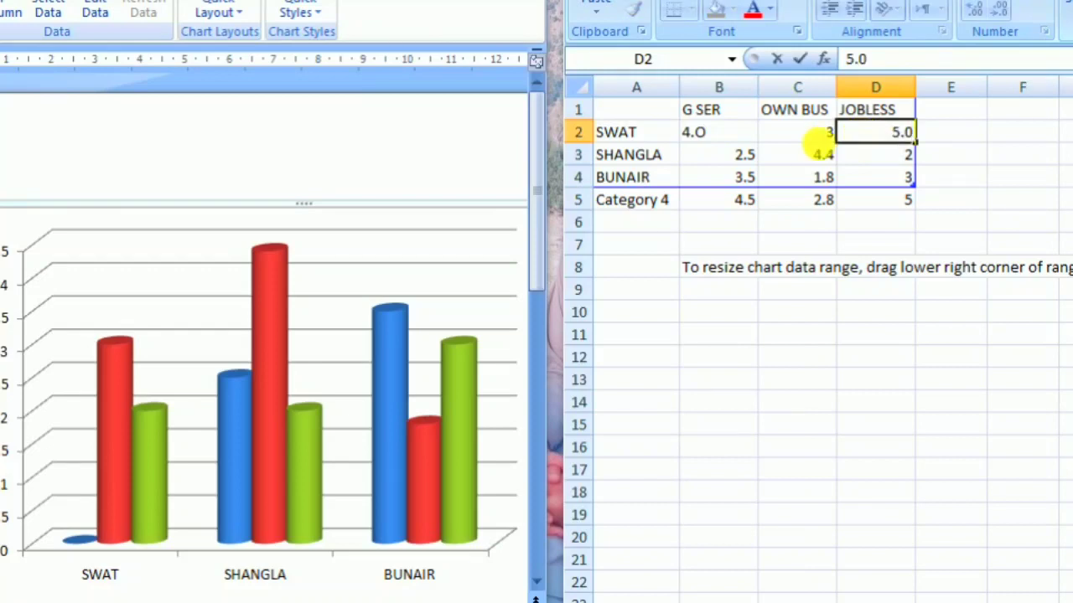
pyautogui.click(670, 156)
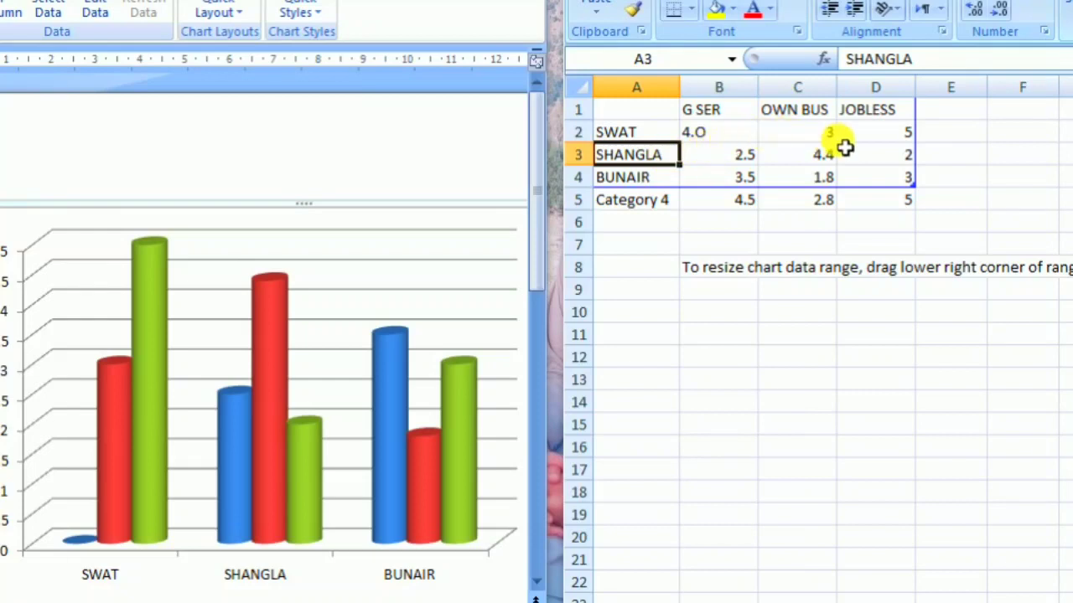
pyautogui.click(888, 137)
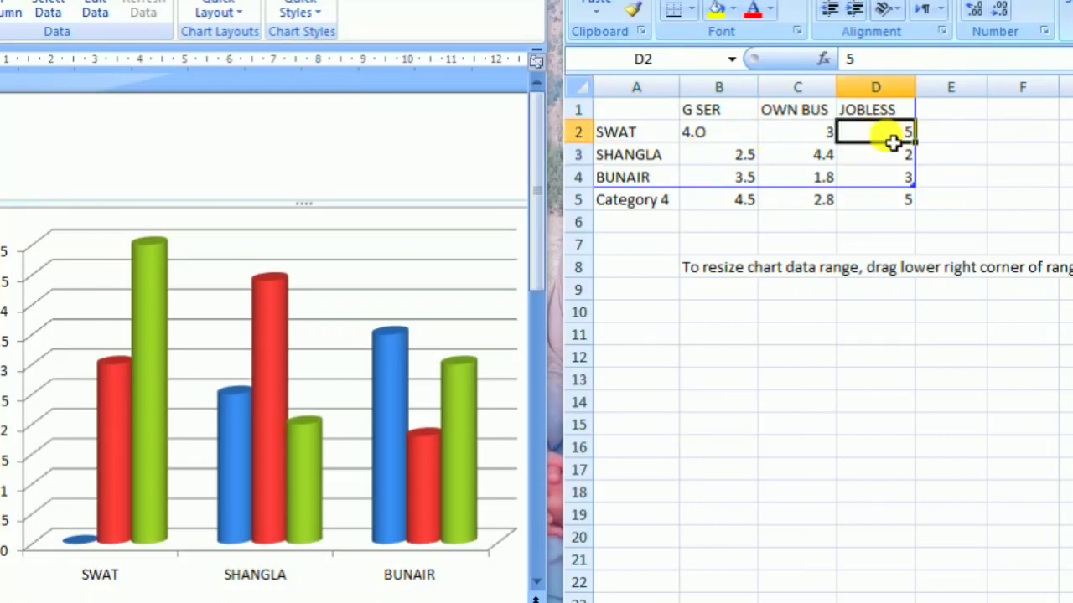
pyautogui.click(722, 138)
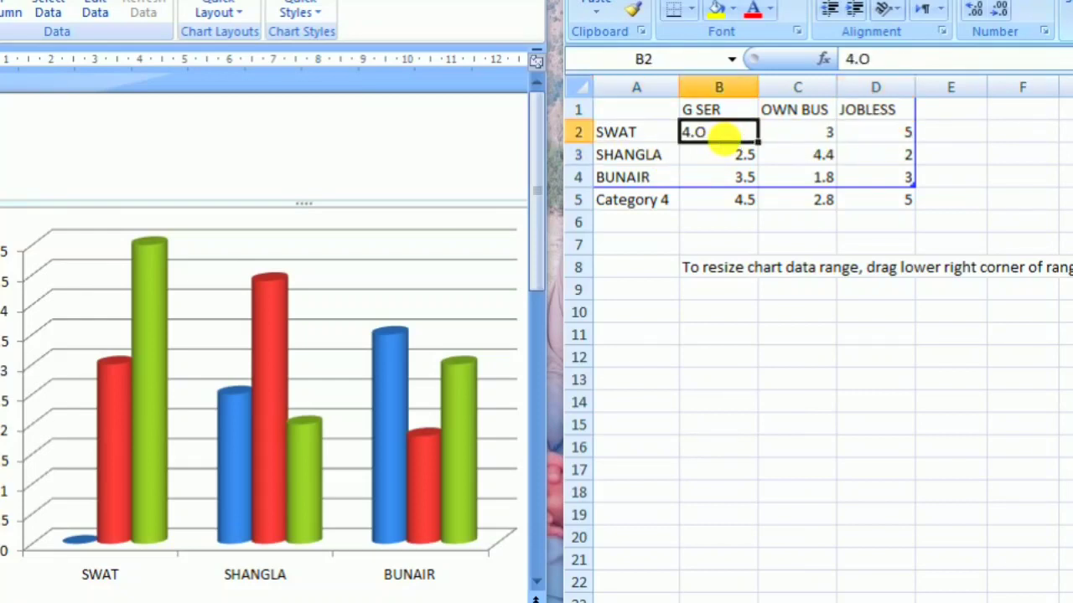
pyautogui.write('2.0')
pyautogui.click(700, 267)
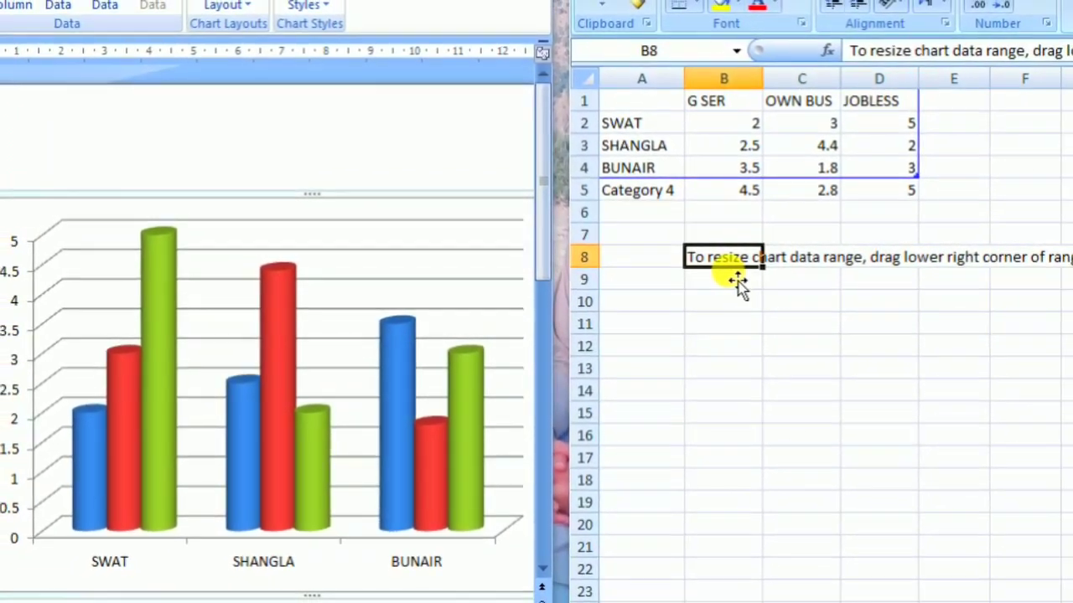
# Set the SHANGLA values in the chart data to 2.5 for G SER, 3.0 for OWN BUS and 4.0 for JOBLESS.
pyautogui.click(737, 151)
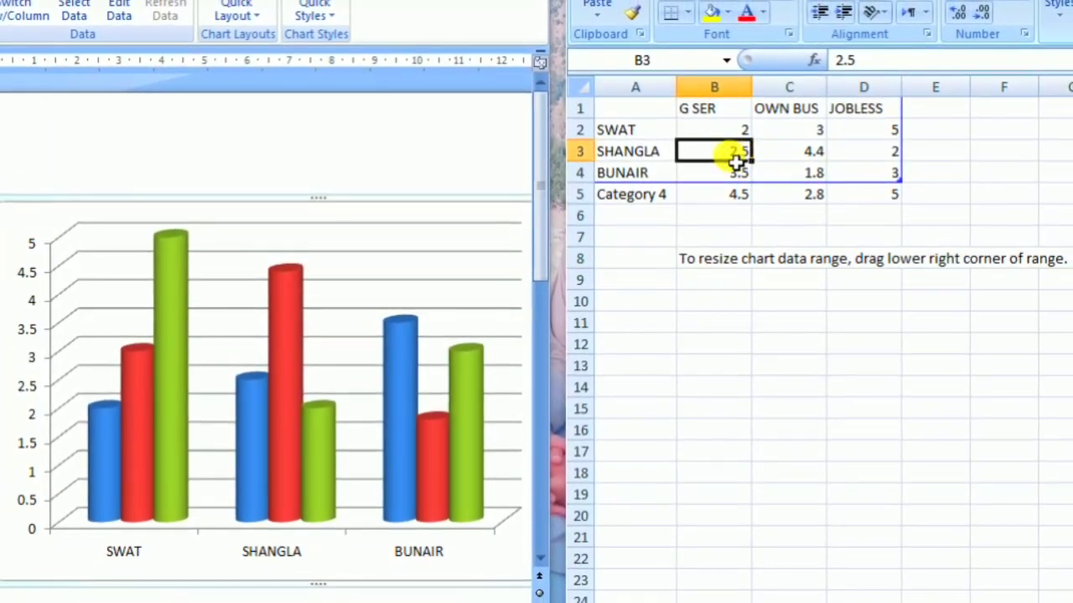
pyautogui.press('BackSpace')
pyautogui.write('2.5')
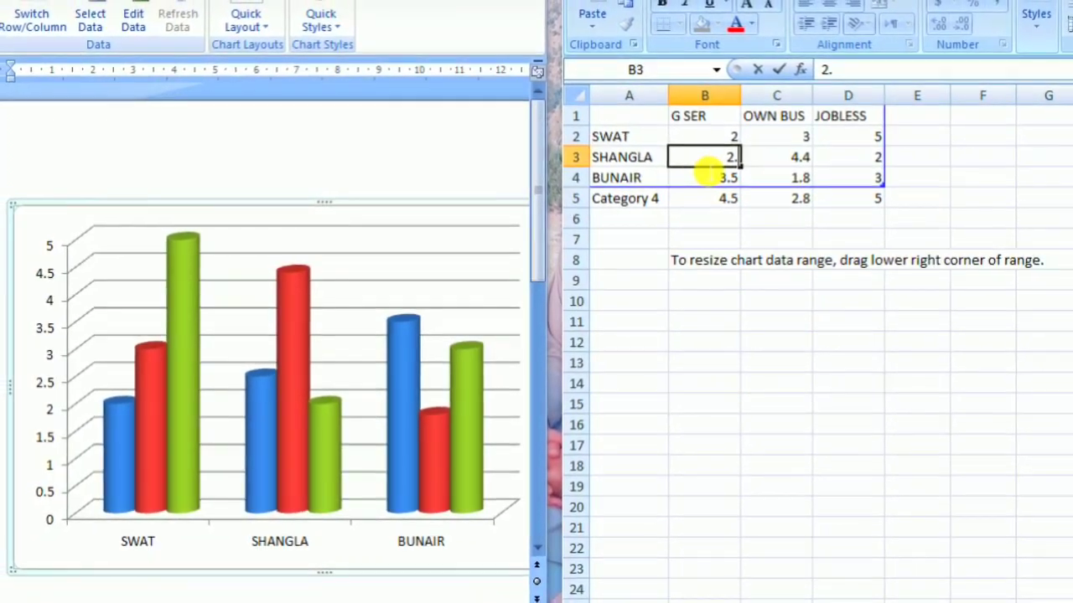
pyautogui.click(759, 164)
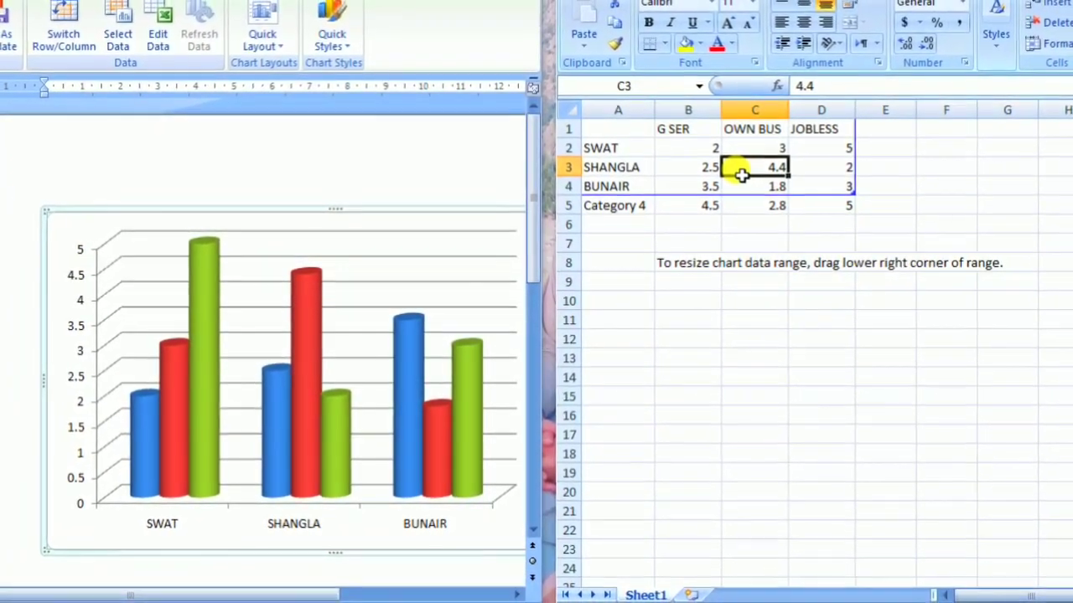
pyautogui.press('BackSpace')
pyautogui.write('3.0')
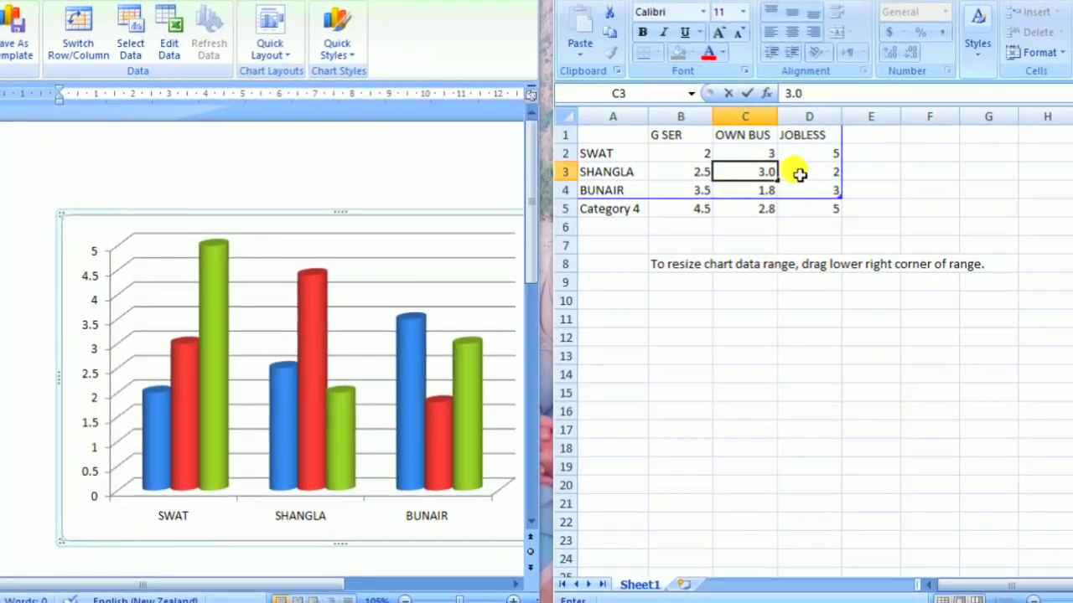
pyautogui.click(804, 179)
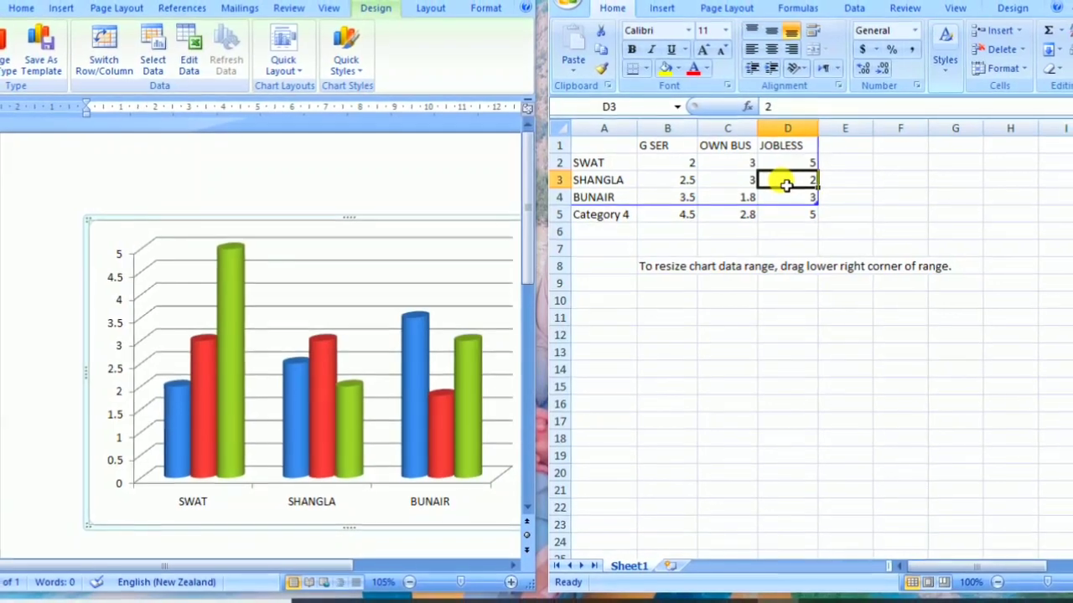
pyautogui.press('BackSpace')
pyautogui.write('4.0')
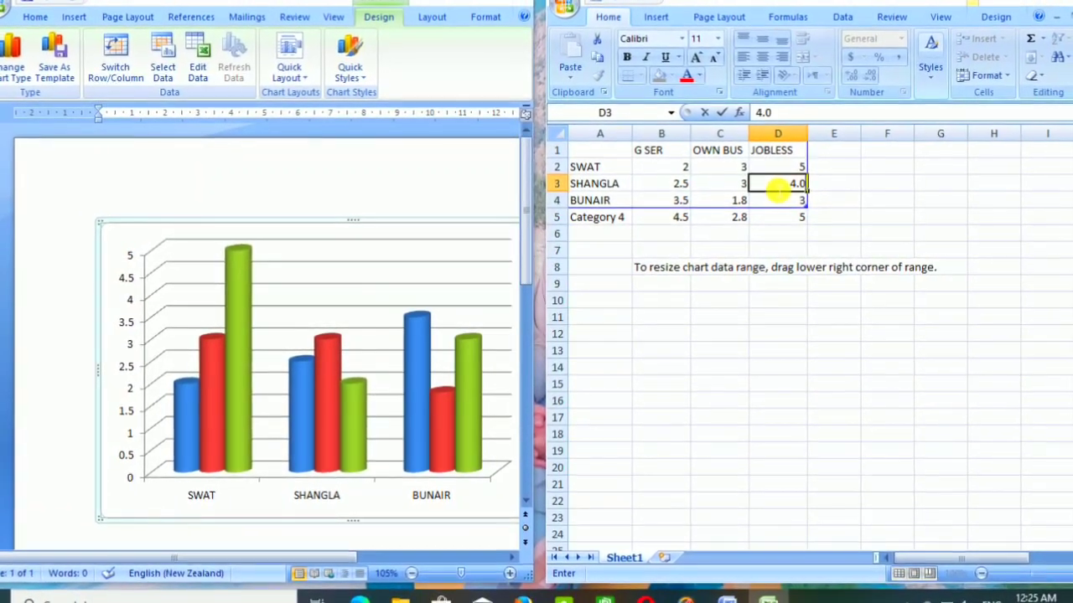
# Set the BUNAIR values to 4.0 for G SER, 2.5 for OWN BUS and 5 for JOBLESS, and close the chart data sheet.
pyautogui.click(667, 203)
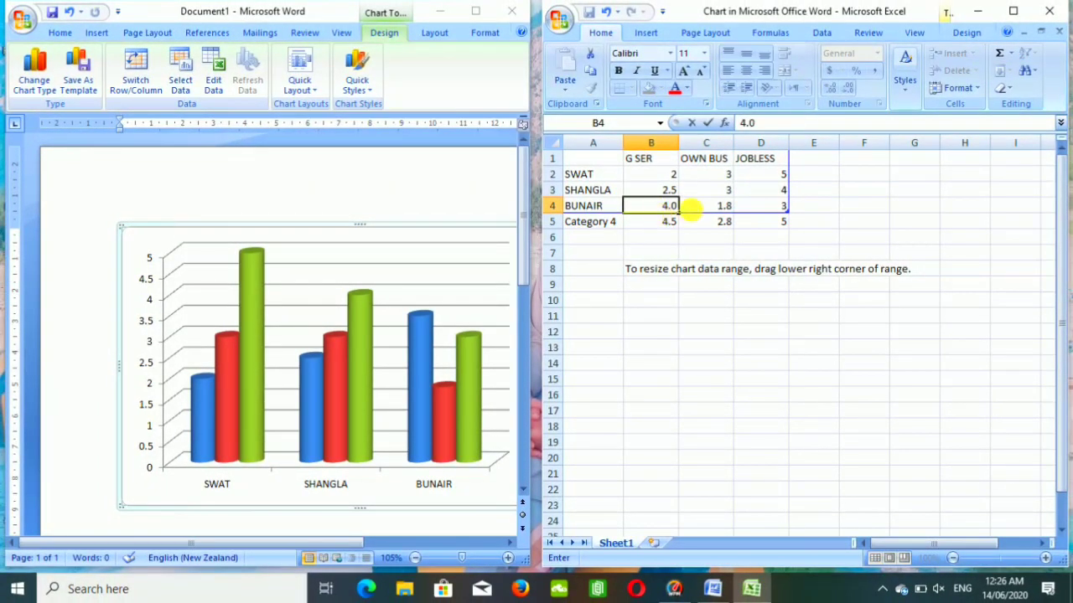
pyautogui.click(696, 213)
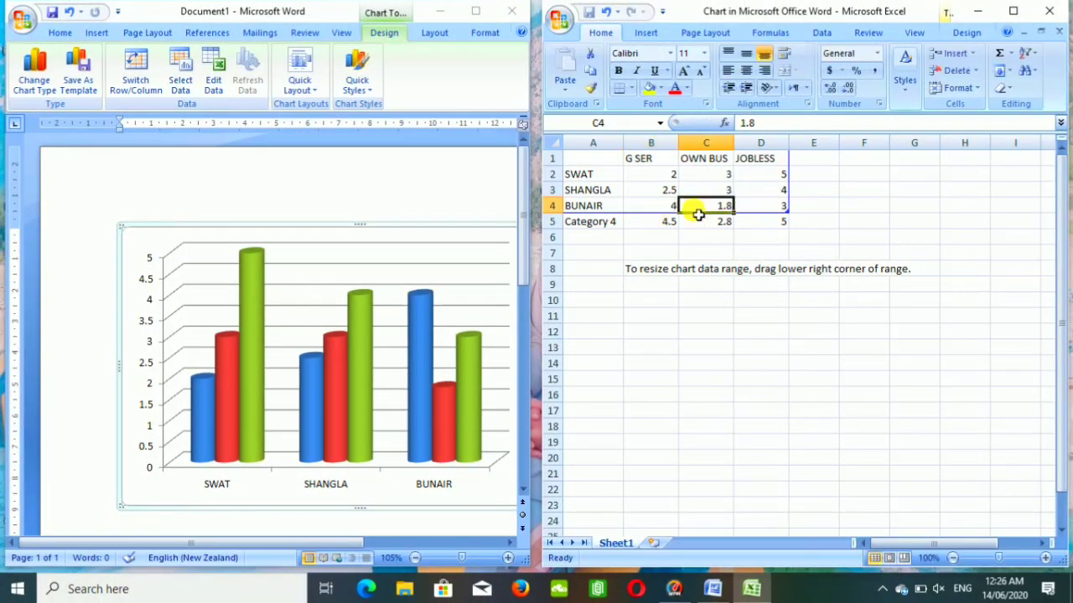
pyautogui.write('2.5')
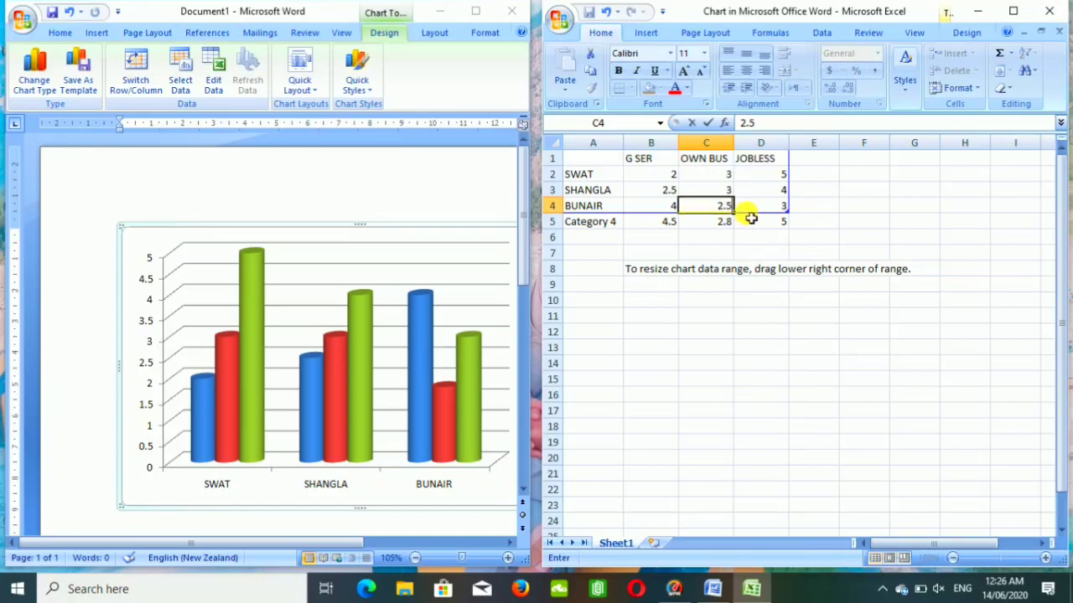
pyautogui.click(754, 207)
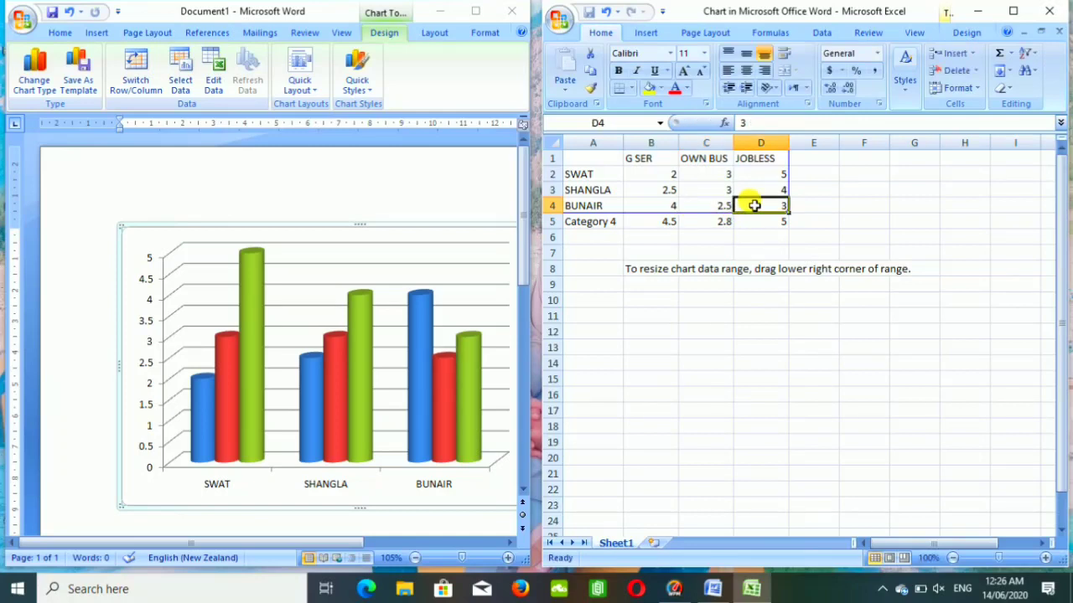
pyautogui.write('5')
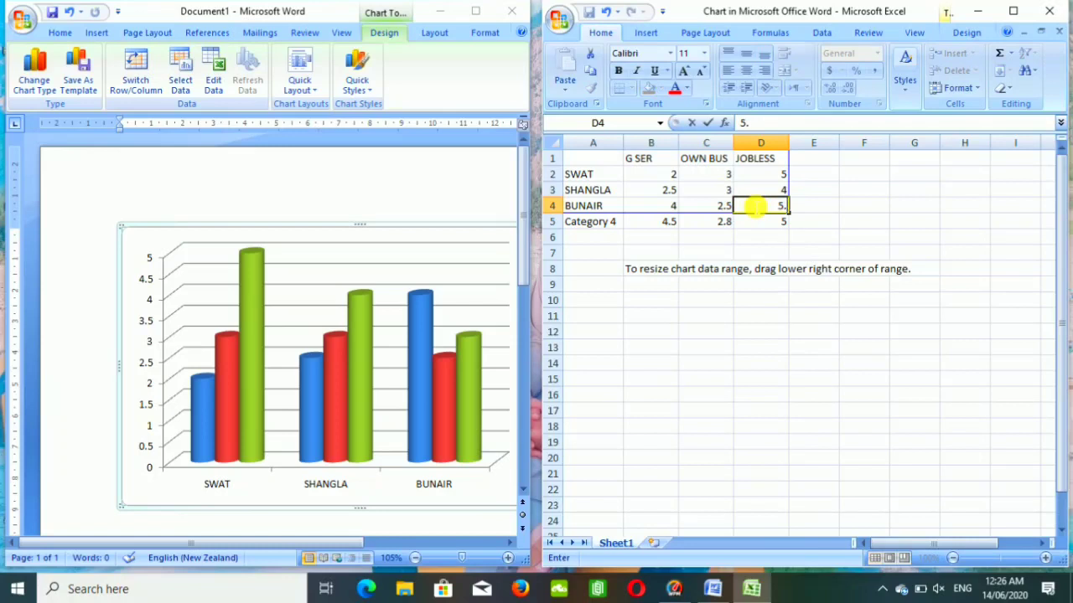
pyautogui.click(672, 227)
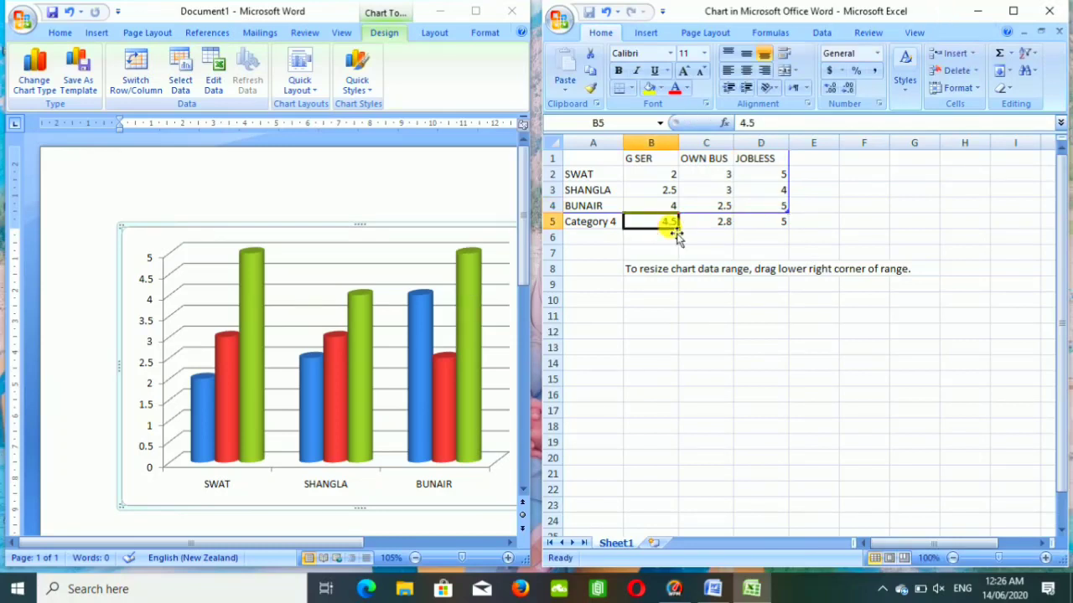
pyautogui.click(778, 255)
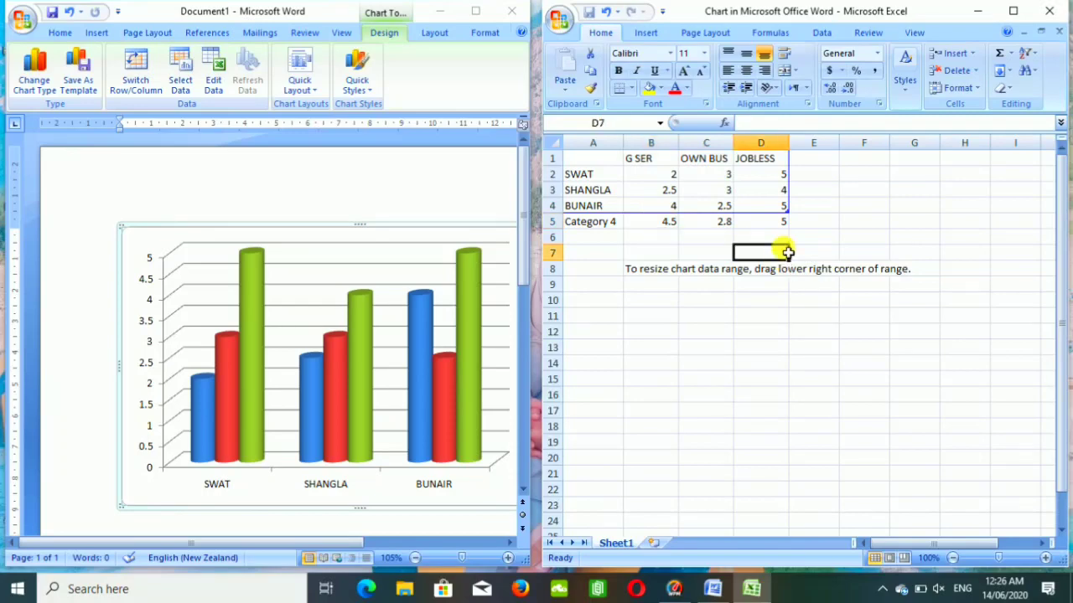
pyautogui.click(1050, 11)
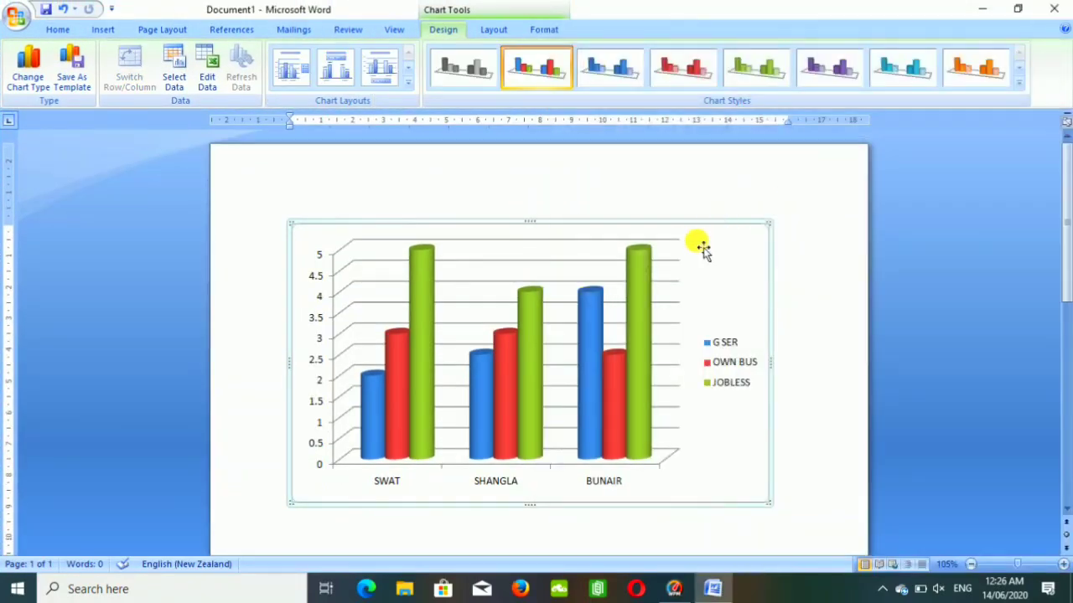
# Stretch the chart legend downward to about twice its height so its entries are spaced further apart.
pyautogui.click(709, 364)
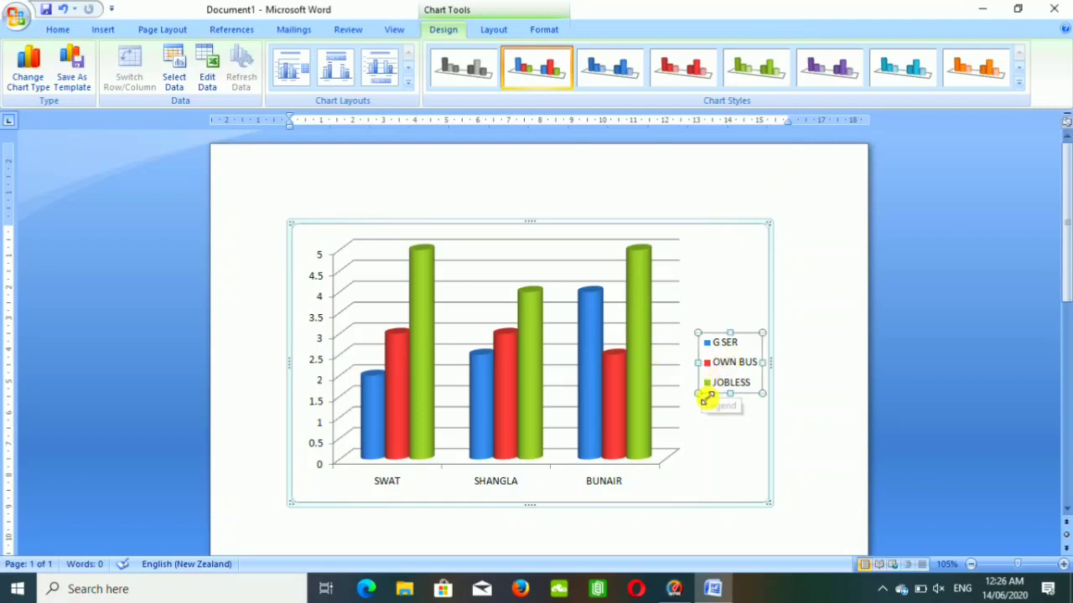
pyautogui.moveTo(698, 394); pyautogui.dragTo(691, 458)
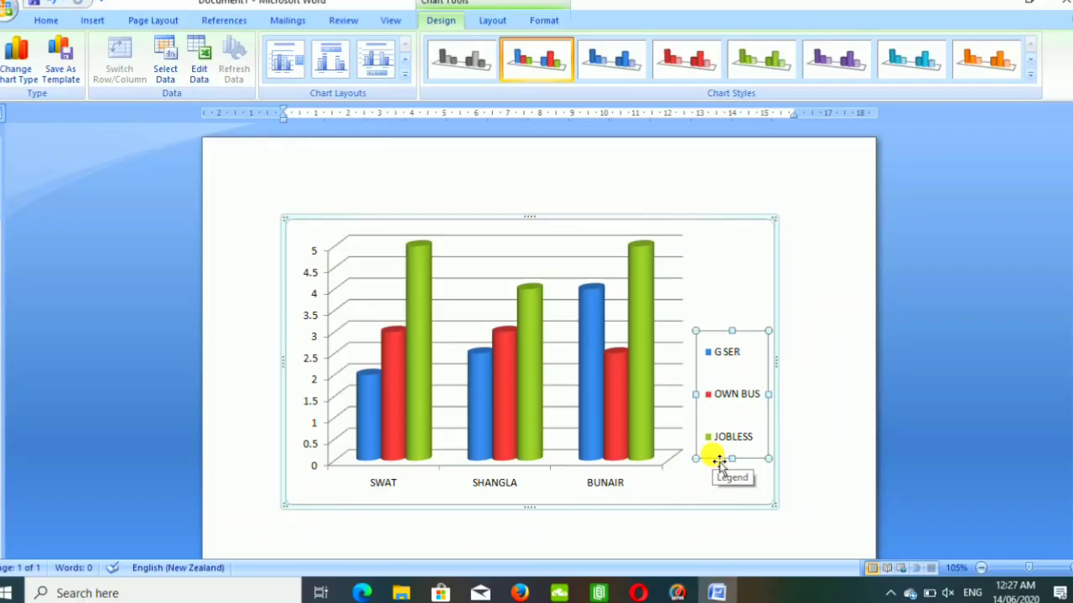
pyautogui.click(664, 486)
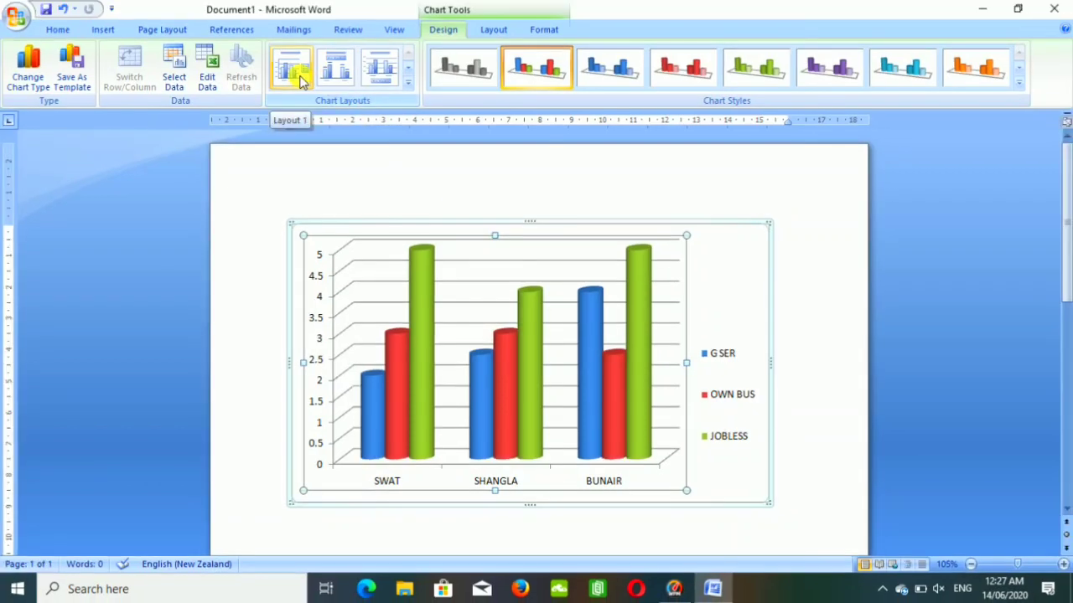
# Try the first three chart layouts and apply the second one, with a title, the legend above the columns and data labels.
pyautogui.click(296, 74)
pyautogui.click(336, 79)
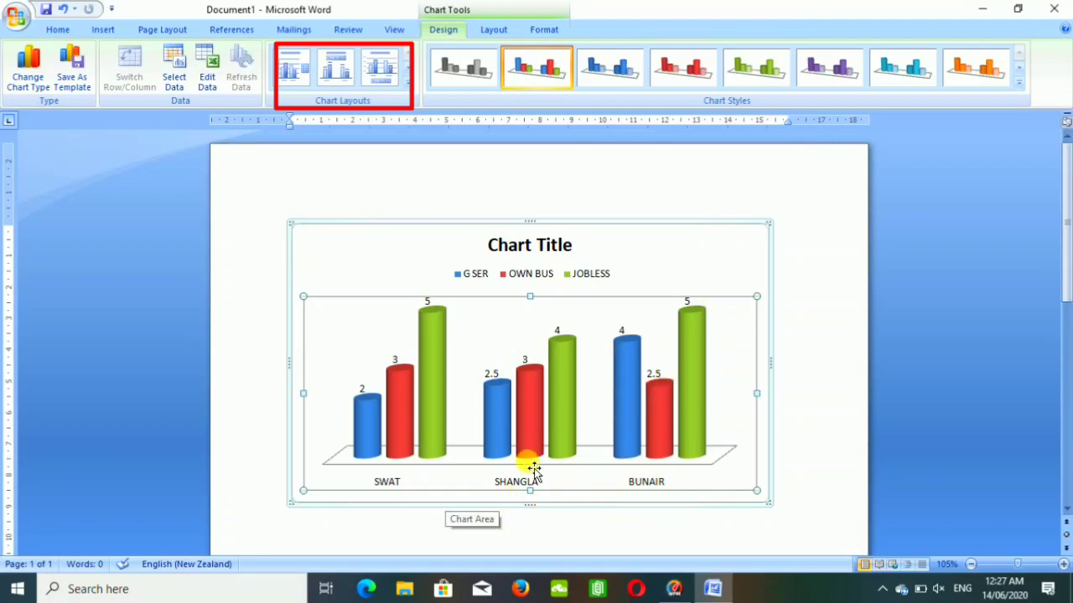
pyautogui.click(391, 75)
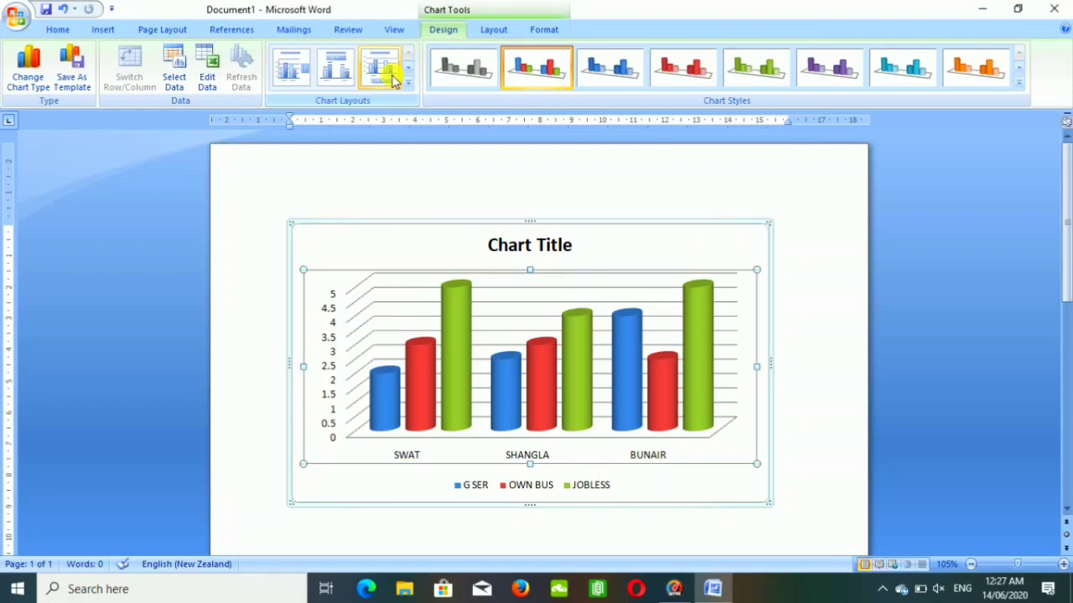
pyautogui.click(337, 77)
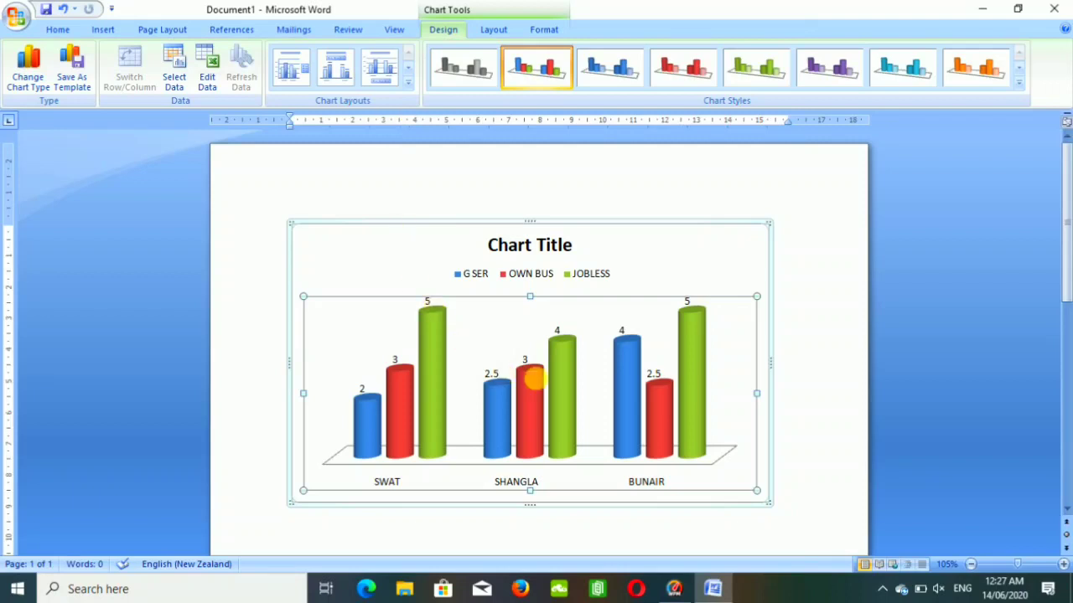
# Reopen the chart's data sheet from the JOBLESS series for review and close it.
pyautogui.rightClick(561, 389)
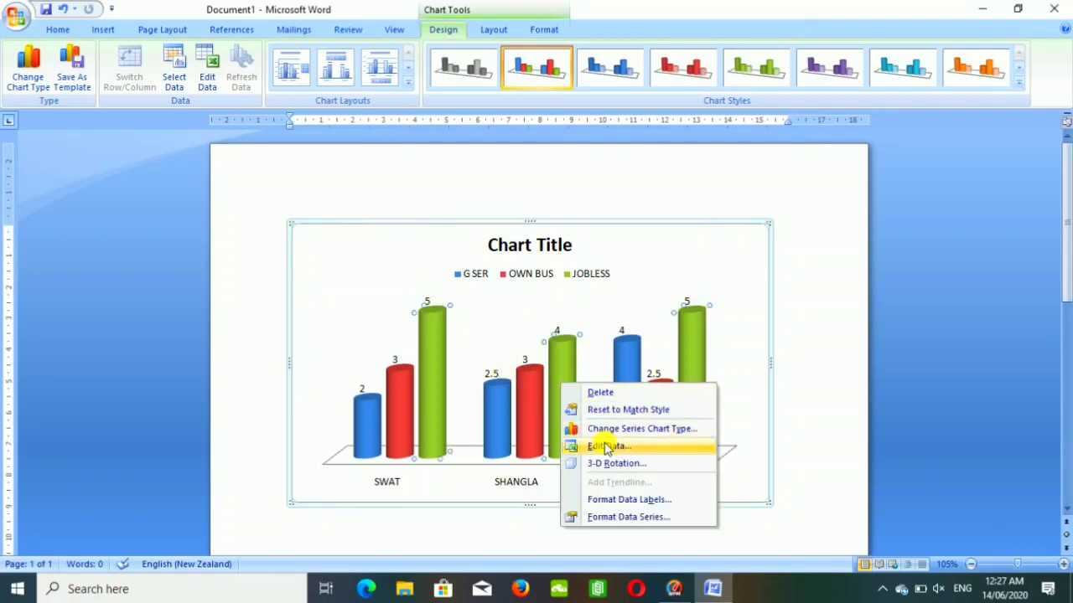
pyautogui.click(607, 446)
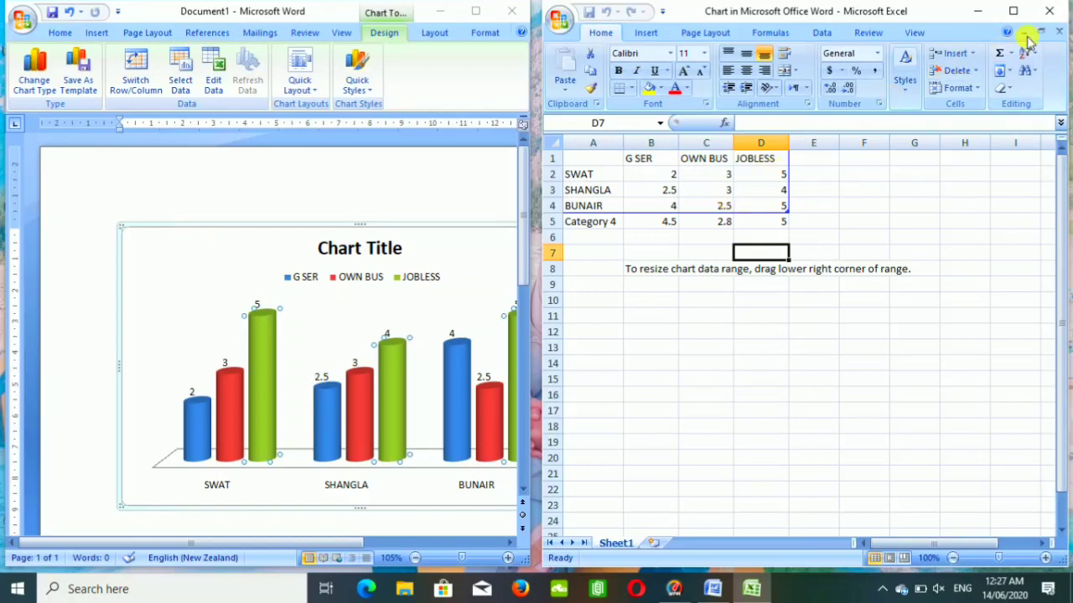
pyautogui.click(1049, 11)
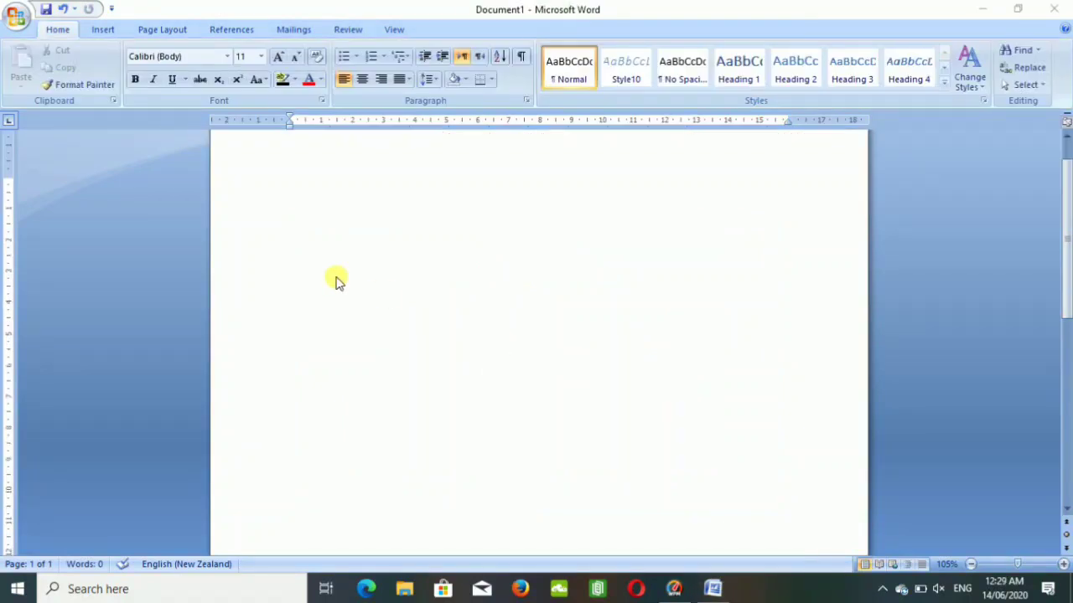
# Insert a basic flat pie chart on the blank page.
pyautogui.click(105, 28)
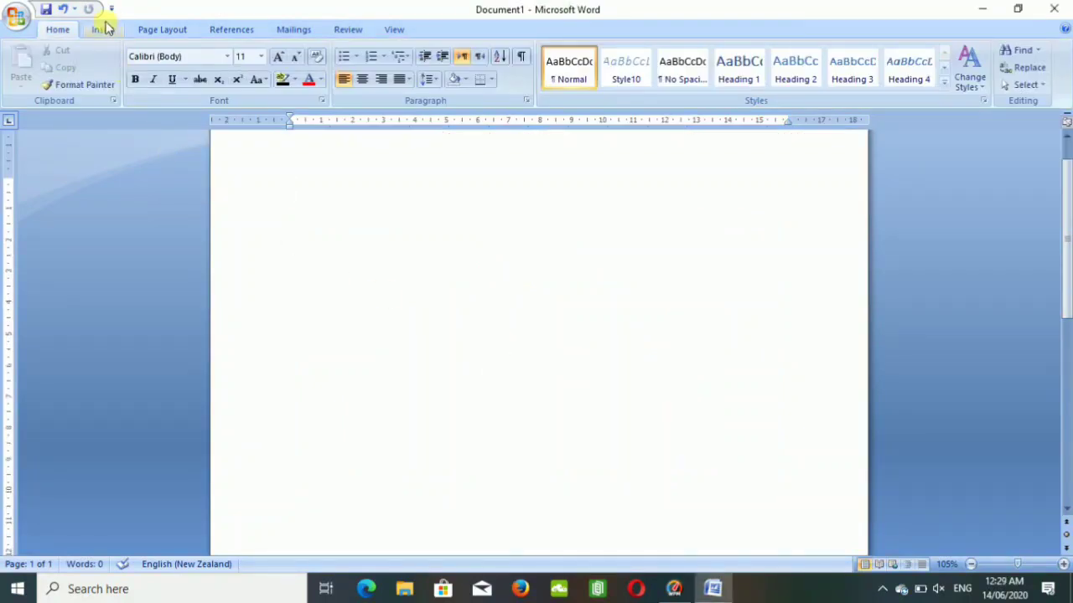
pyautogui.click(106, 28)
pyautogui.click(315, 83)
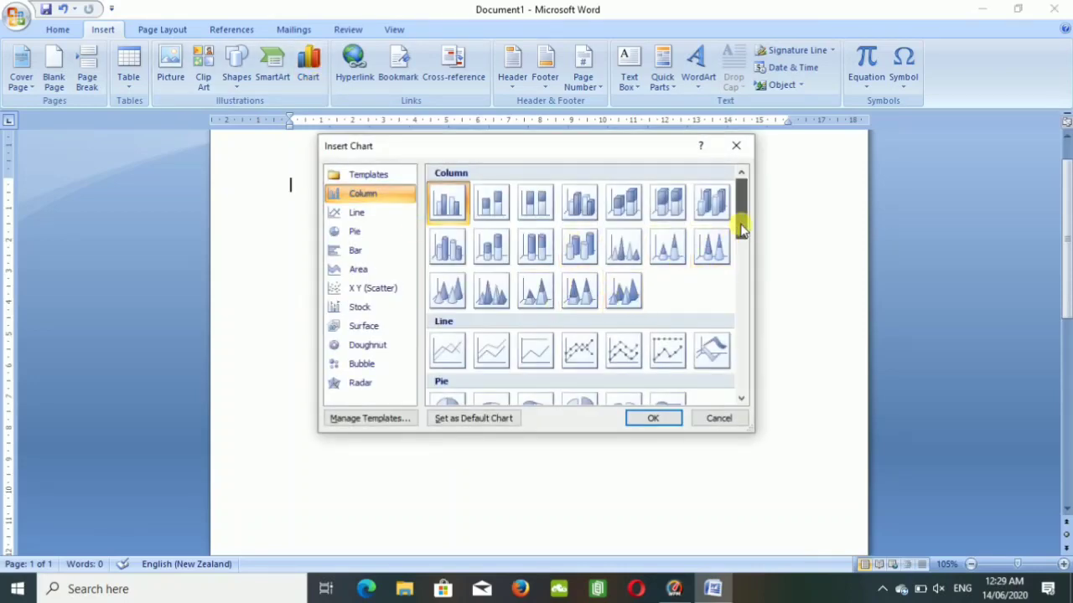
pyautogui.scroll(-2, 742, 226)
pyautogui.click(459, 368)
pyautogui.click(642, 421)
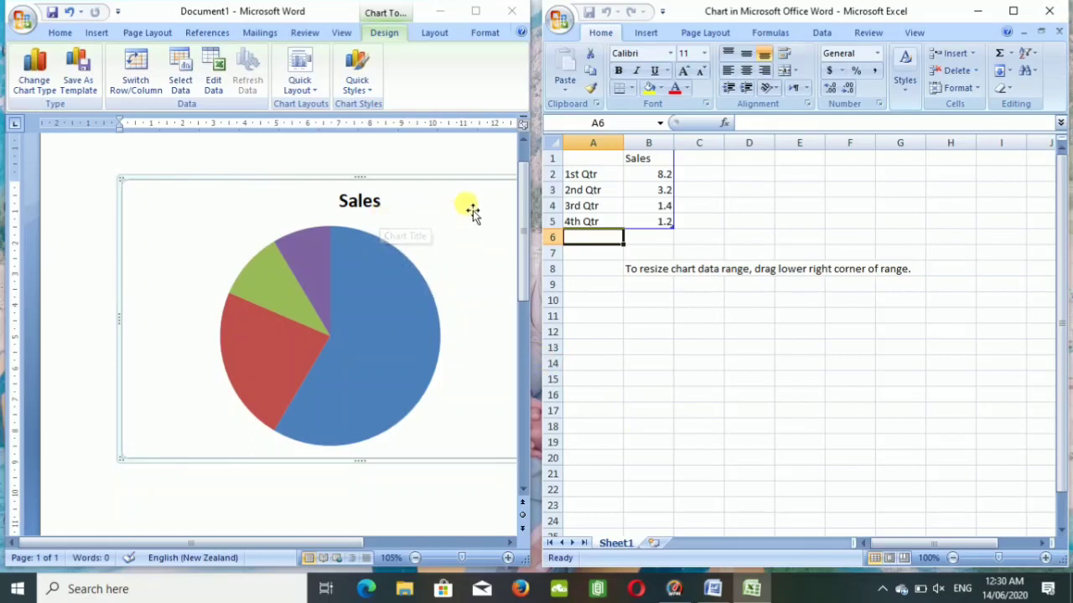
# Rename the four quarter categories in the pie chart data to LOPTOP, CD, KEYBOARD and MOUSE.
pyautogui.click(602, 179)
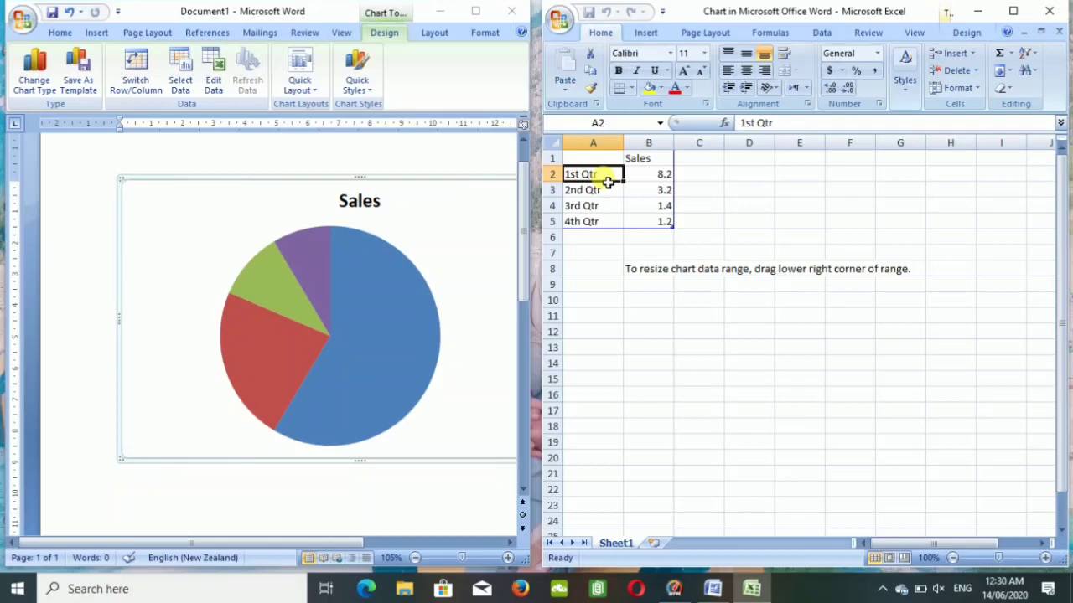
pyautogui.write('LOPTO')
pyautogui.write('P')
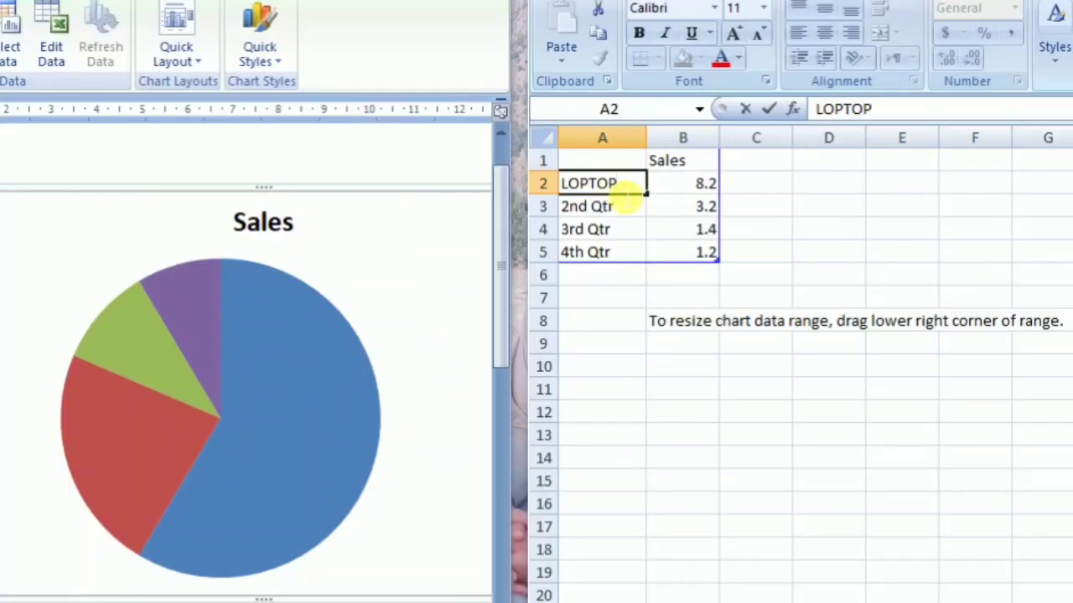
pyautogui.click(608, 212)
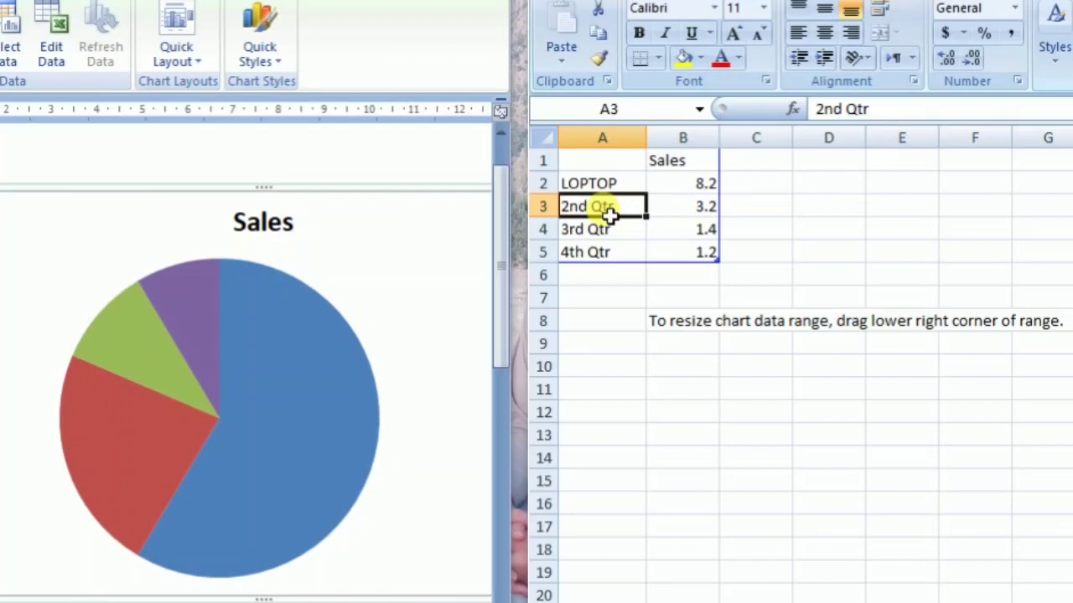
pyautogui.write('CD')
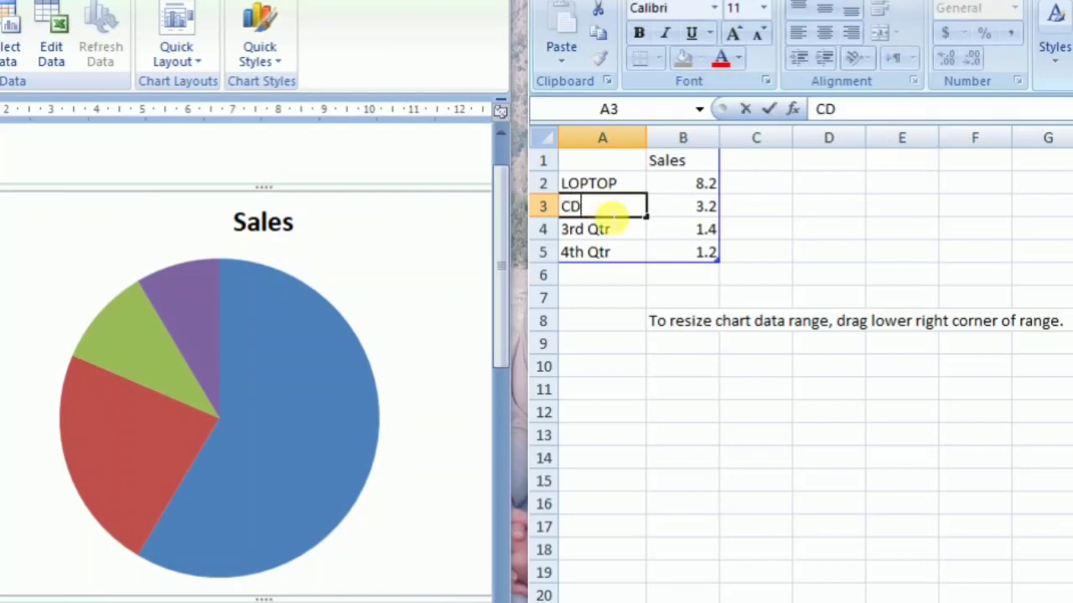
pyautogui.click(607, 234)
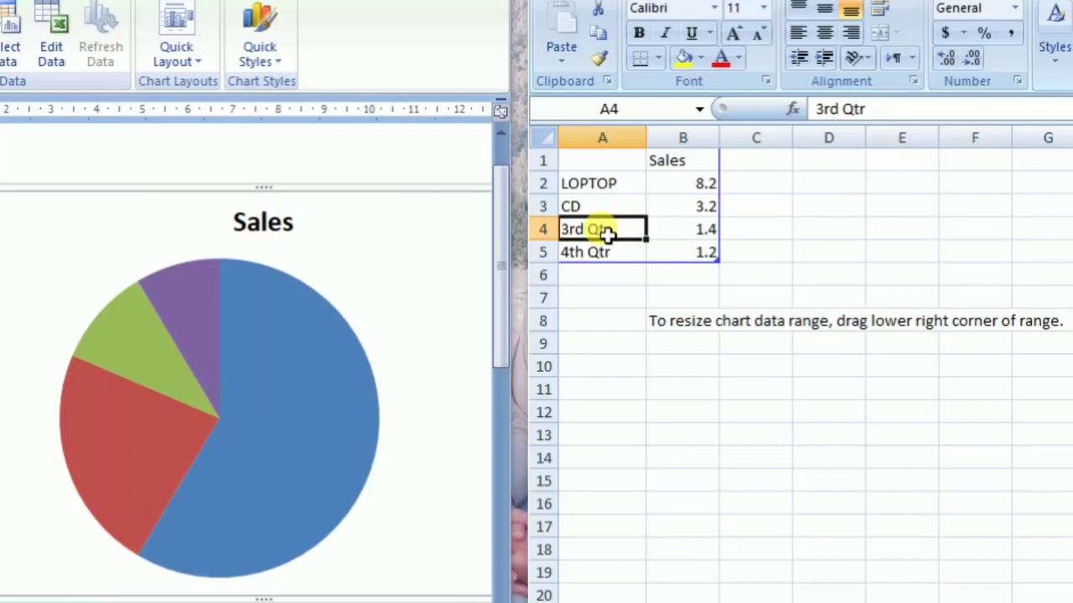
pyautogui.write('KEYBOARD')
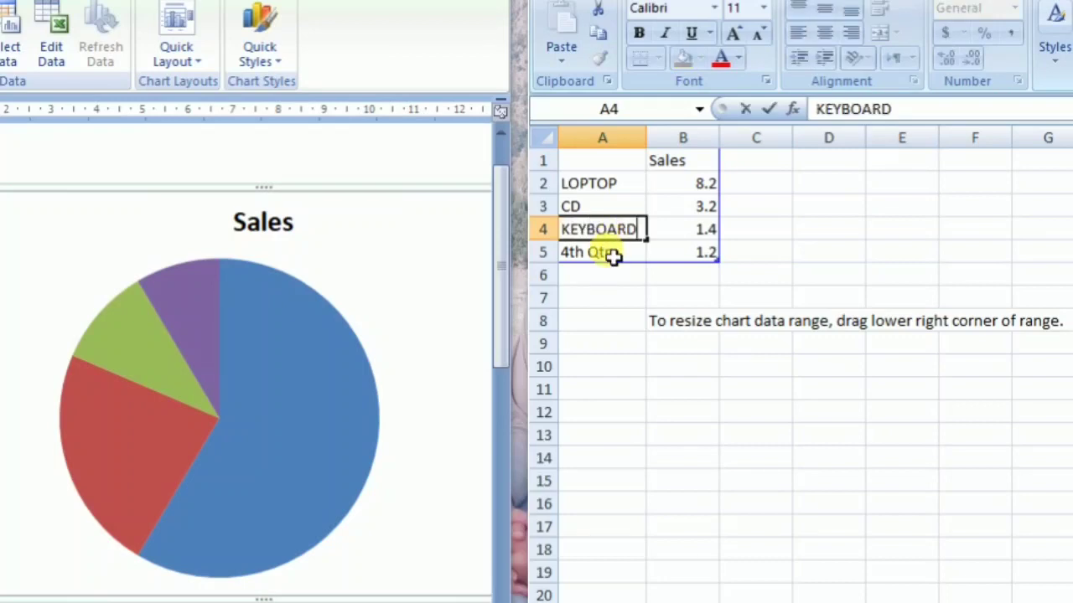
pyautogui.click(612, 254)
pyautogui.press('BackSpace')
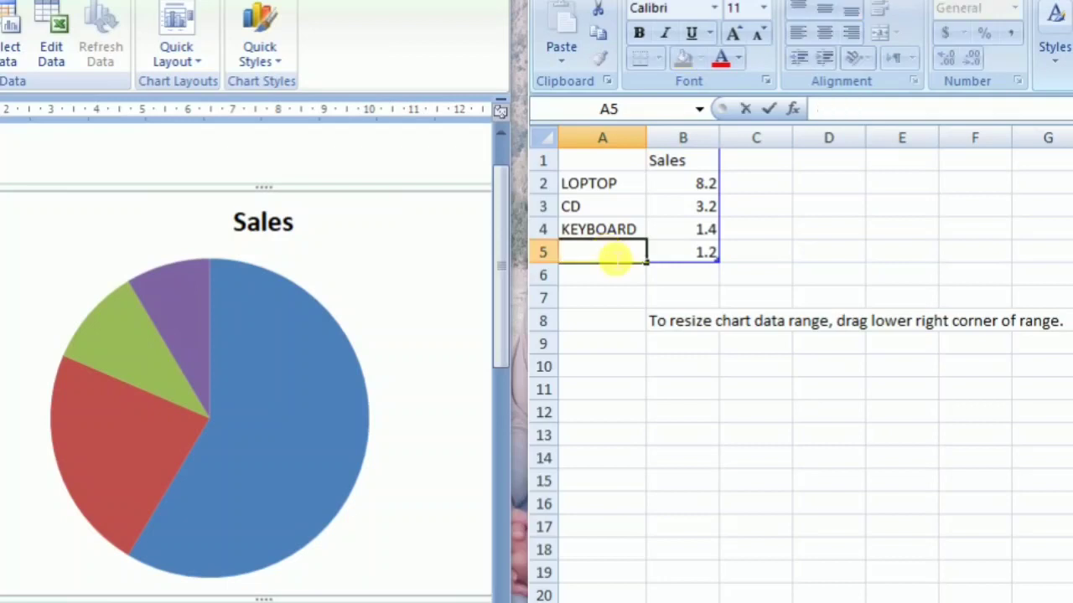
pyautogui.write('MOUSE')
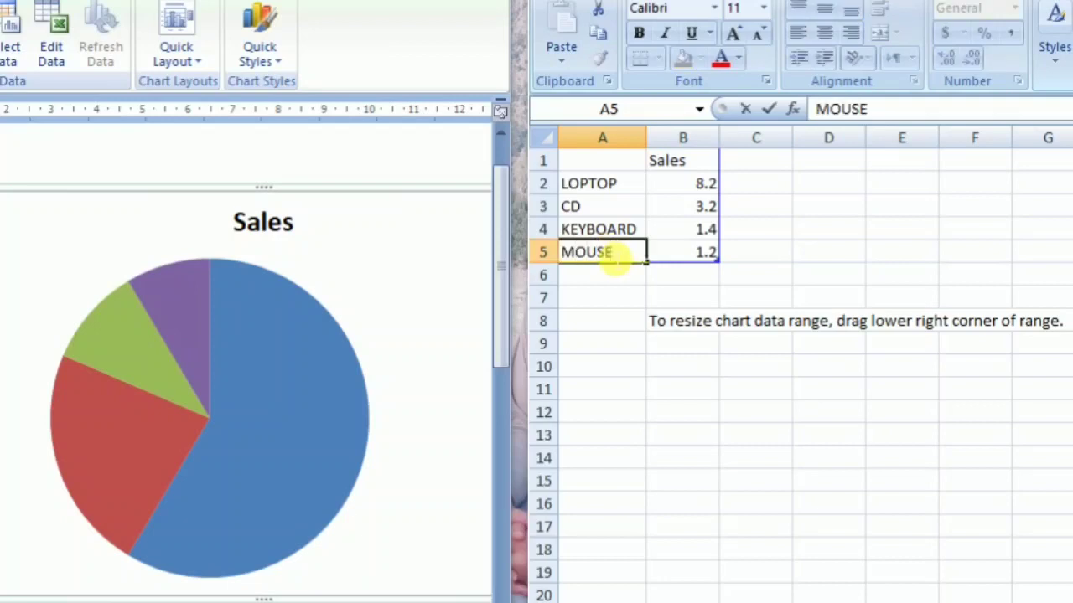
pyautogui.click(702, 259)
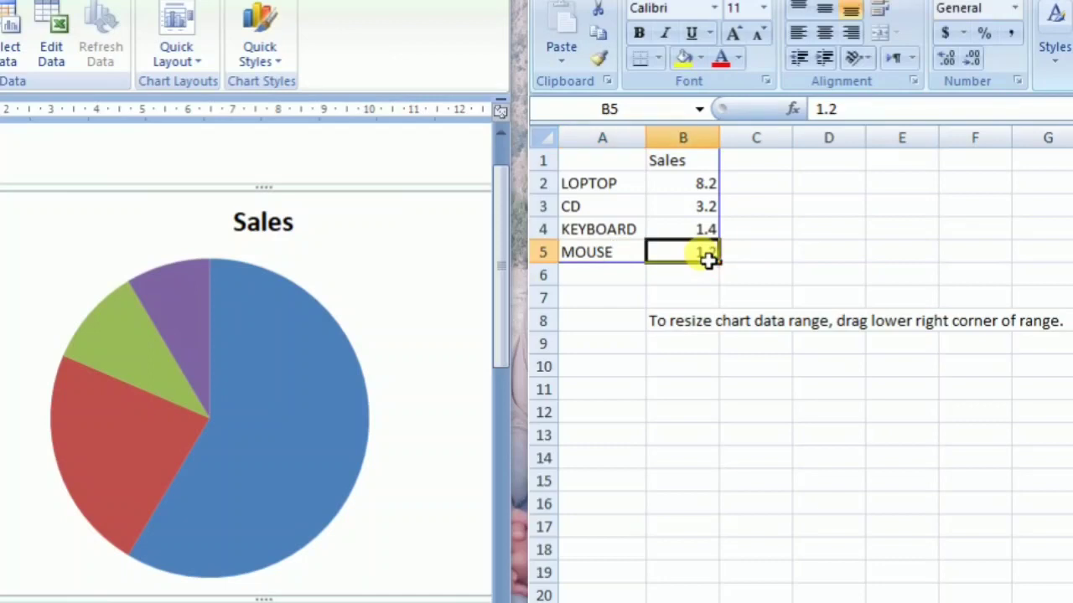
# Set the Sales values to 4 for MOUSE, 1.5 for KEYBOARD, 5 for CD and 2 for LOPTOP, and close the data sheet.
pyautogui.write('4.')
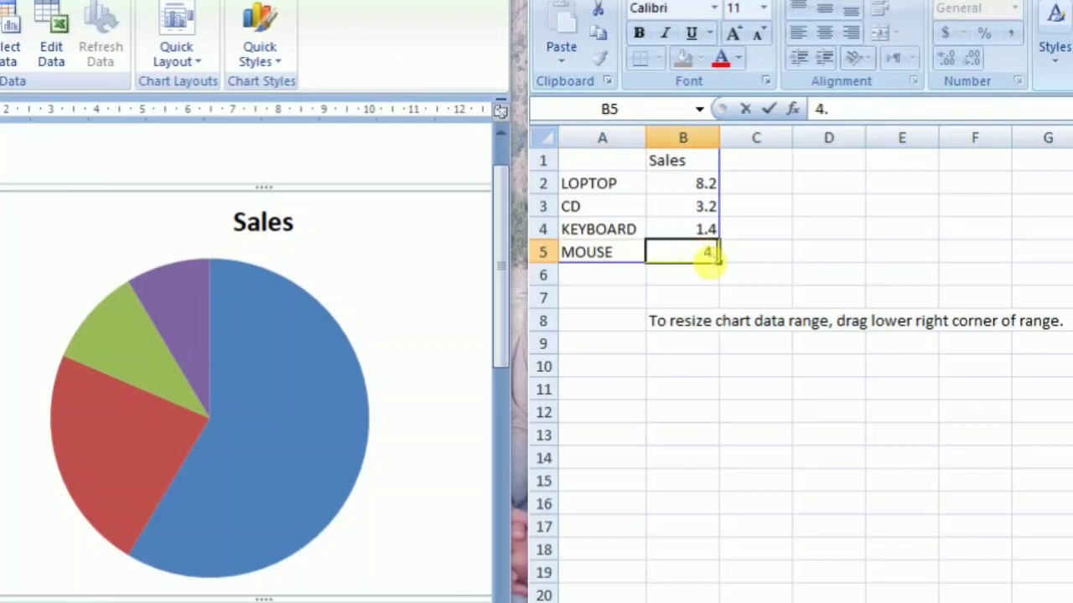
pyautogui.write('0')
pyautogui.click(706, 232)
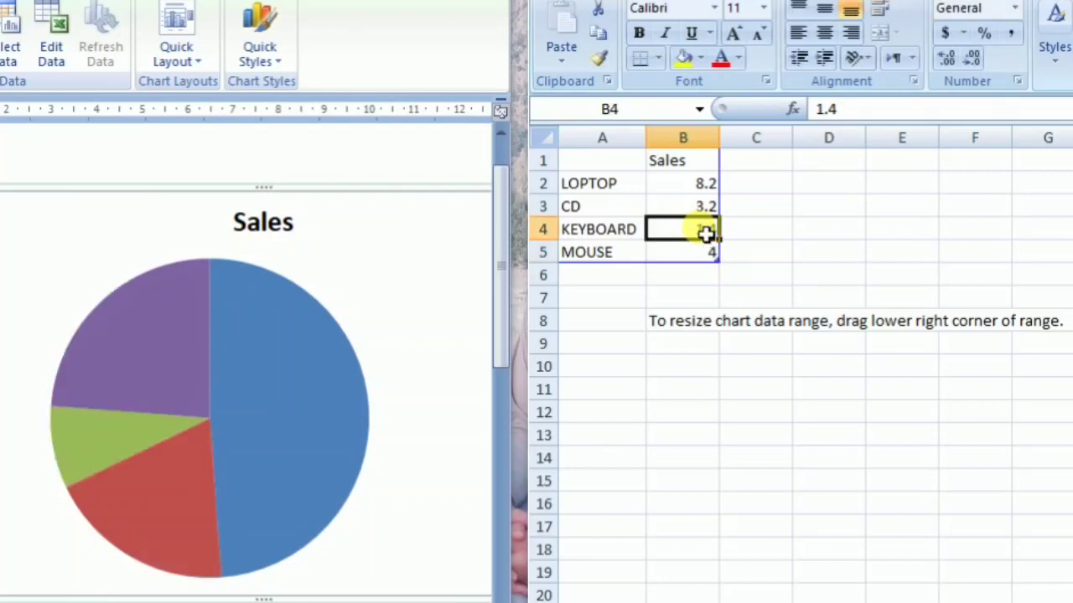
pyautogui.write('1.')
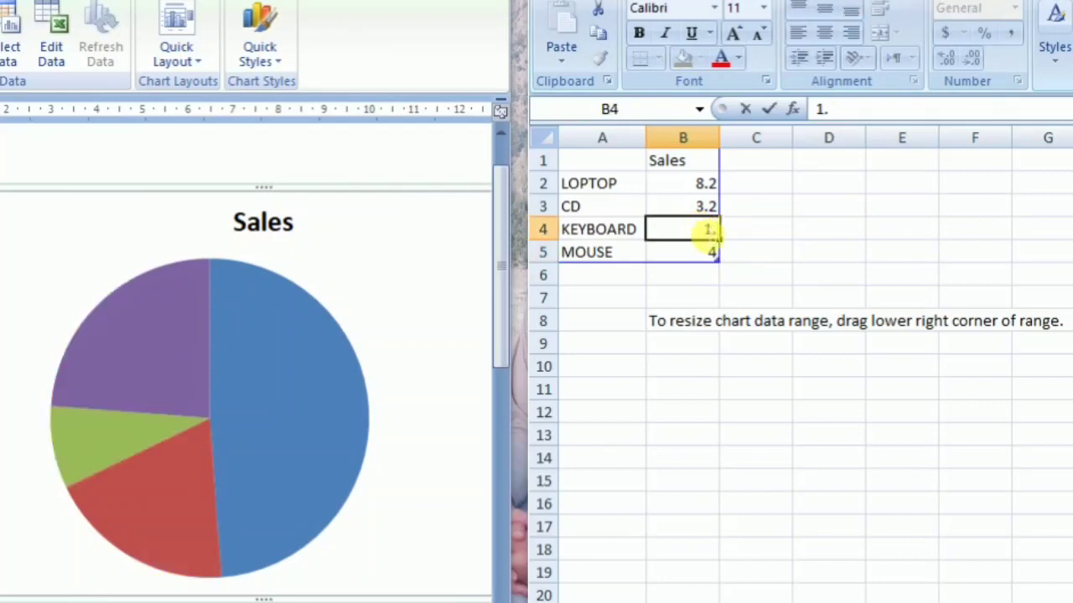
pyautogui.write('5')
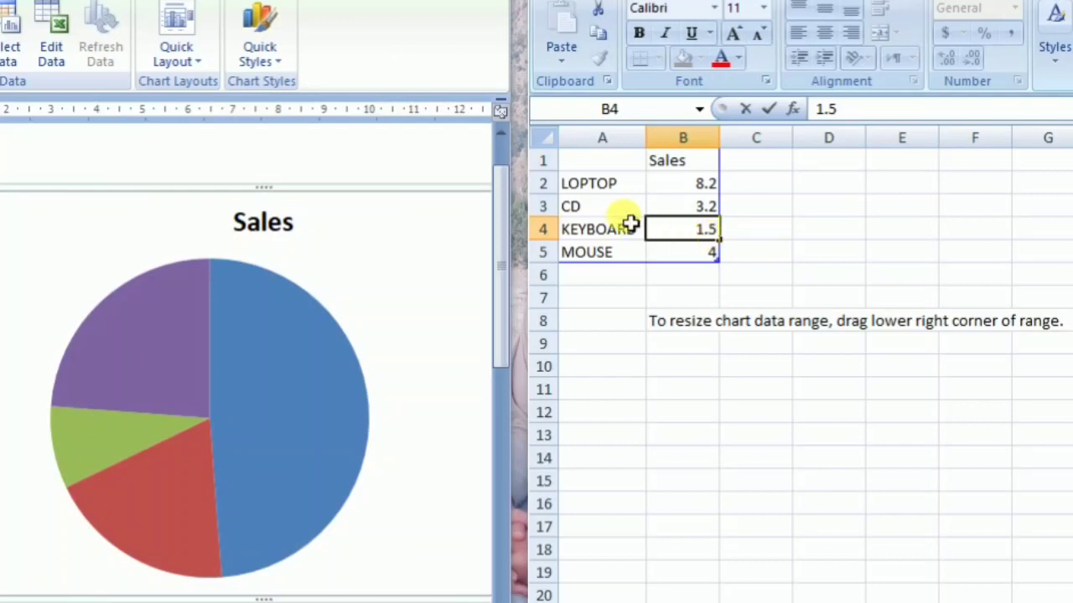
pyautogui.click(672, 208)
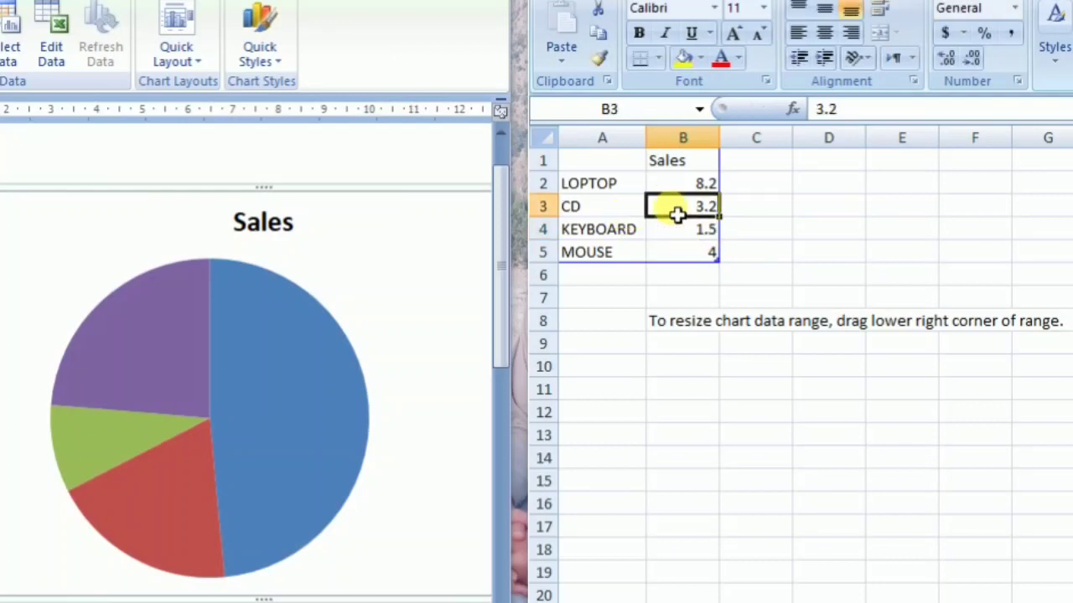
pyautogui.write('5')
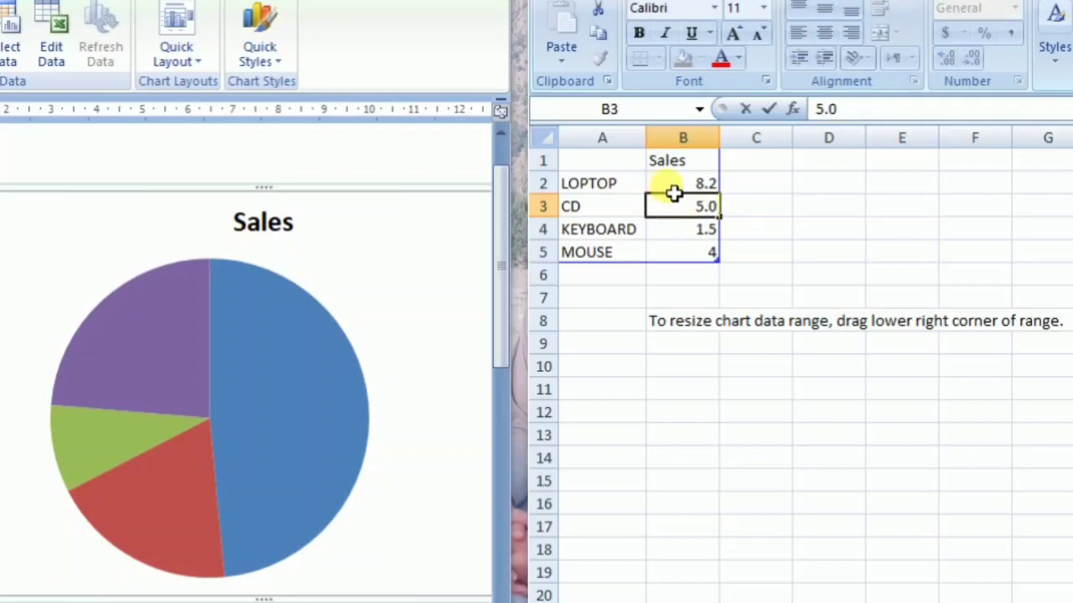
pyautogui.click(673, 191)
pyautogui.write('2')
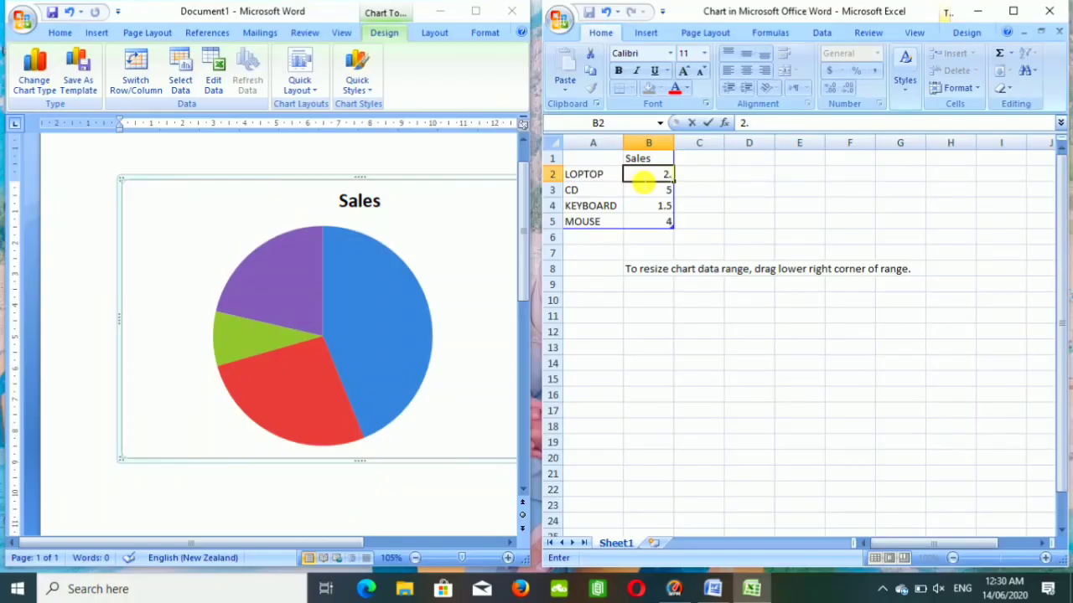
pyautogui.click(629, 302)
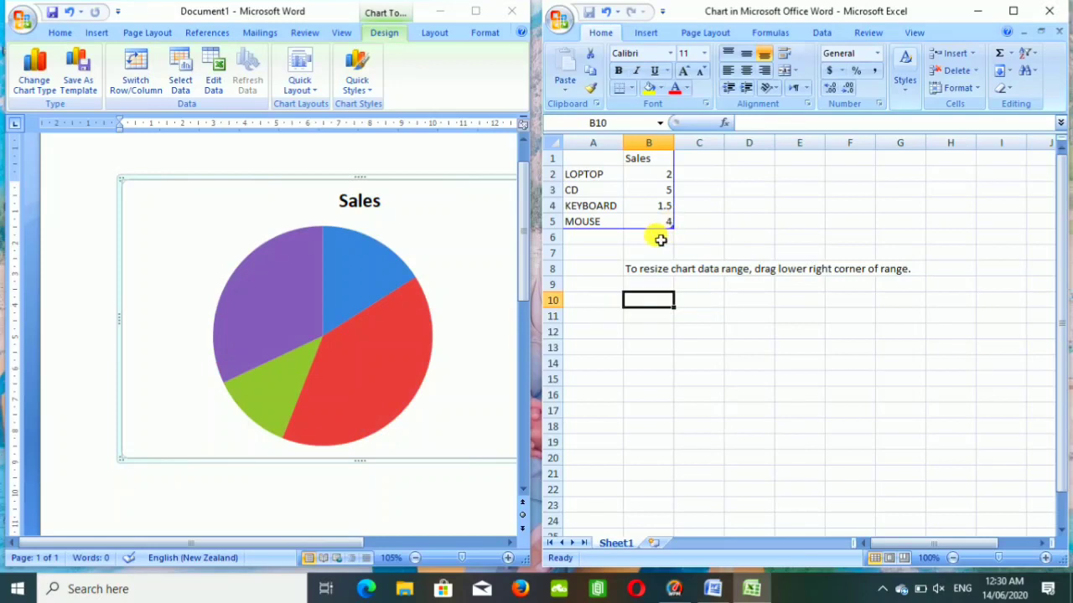
pyautogui.click(1054, 17)
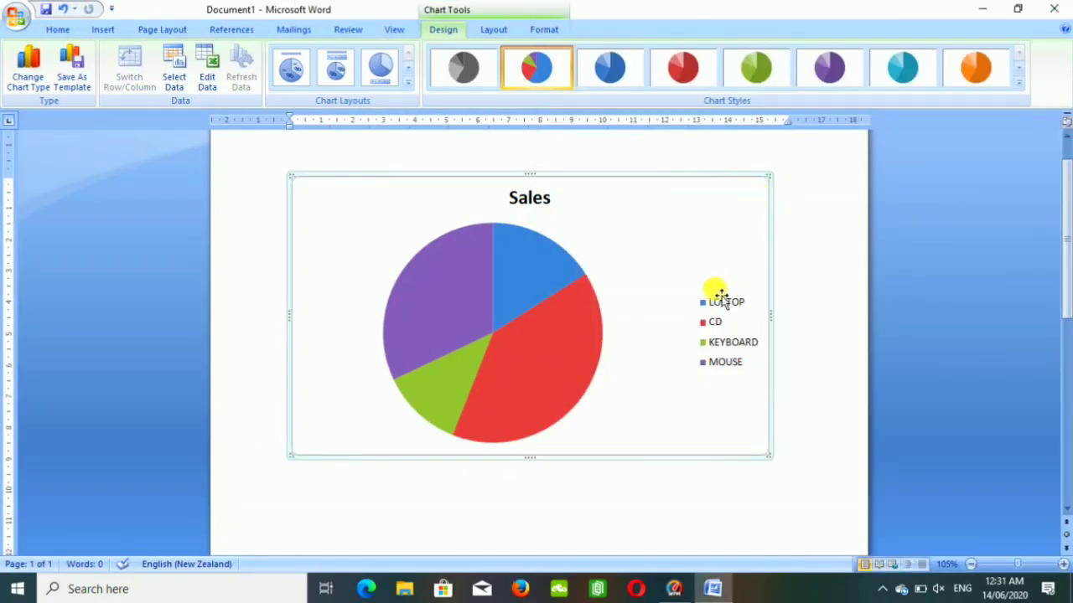
# Enlarge the pie chart's legend box and move it up, closer to the pie.
pyautogui.click(720, 300)
pyautogui.click(721, 300)
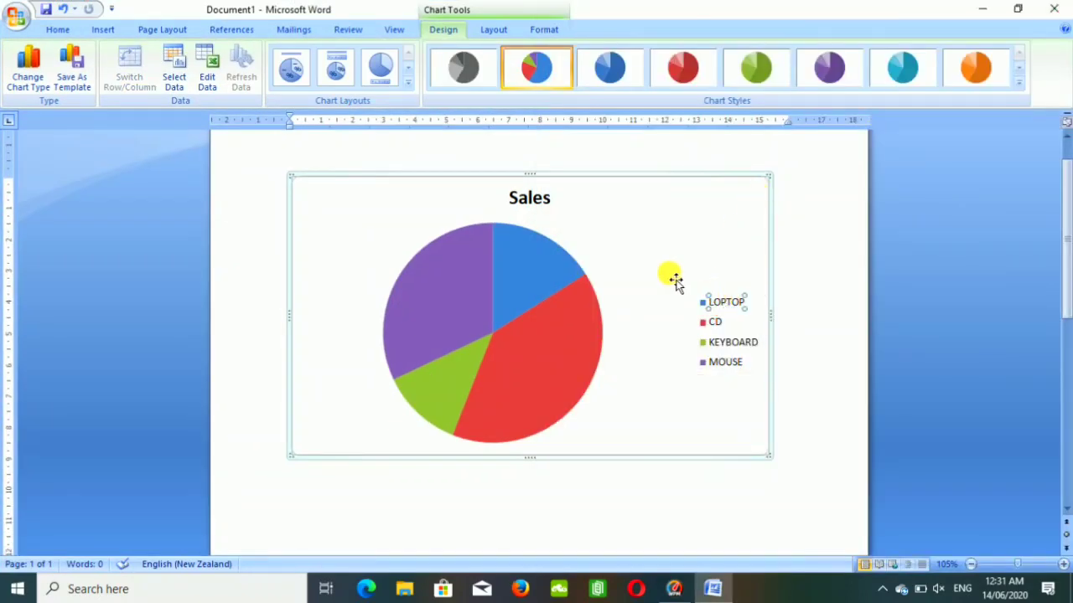
pyautogui.click(730, 341)
pyautogui.click(714, 328)
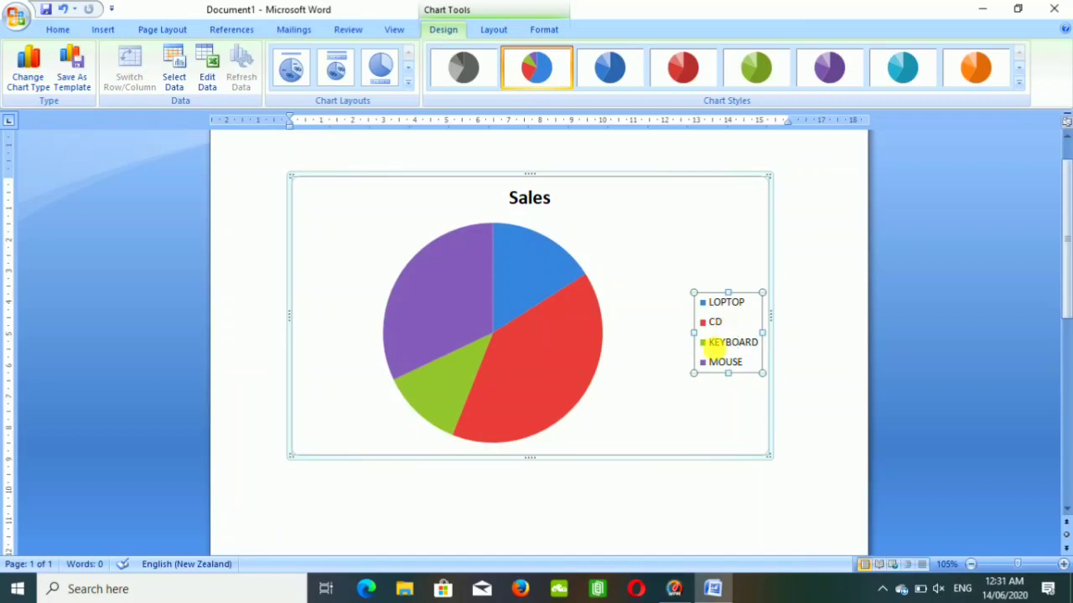
pyautogui.moveTo(693, 373); pyautogui.dragTo(653, 429)
pyautogui.moveTo(709, 397); pyautogui.dragTo(691, 362)
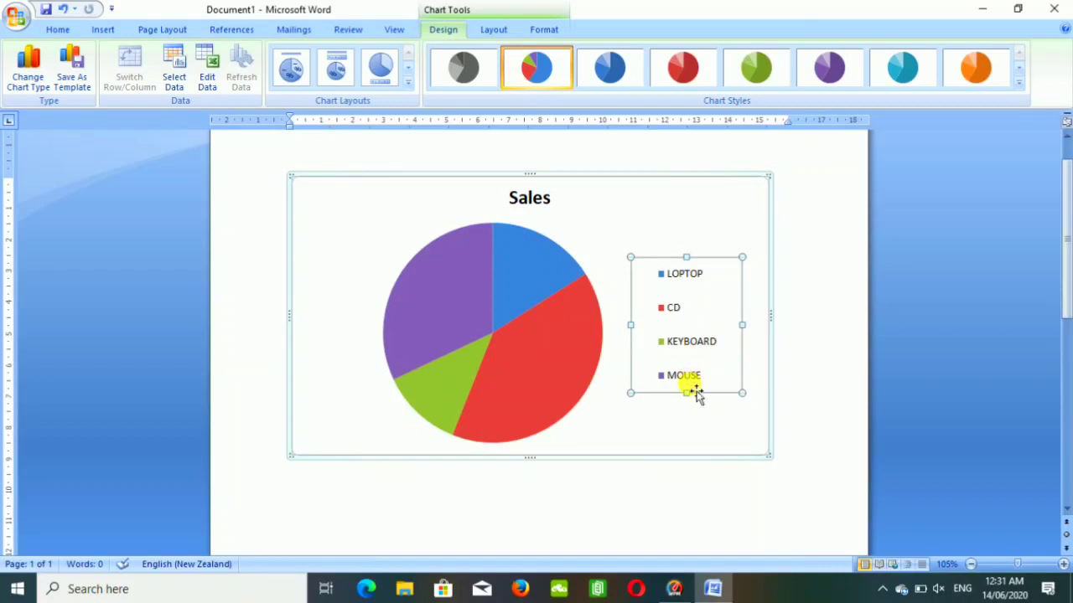
pyautogui.click(694, 394)
pyautogui.click(684, 384)
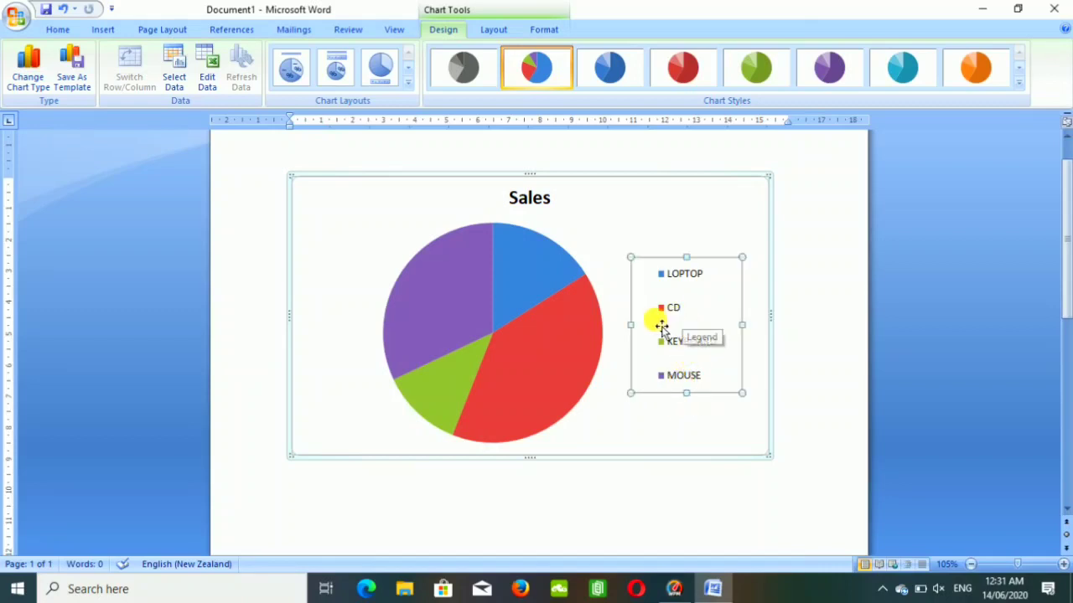
# Apply the first chart layout, with category names and percentages on the slices, and enlarge the chart frame towards its lower-right corner.
pyautogui.click(559, 325)
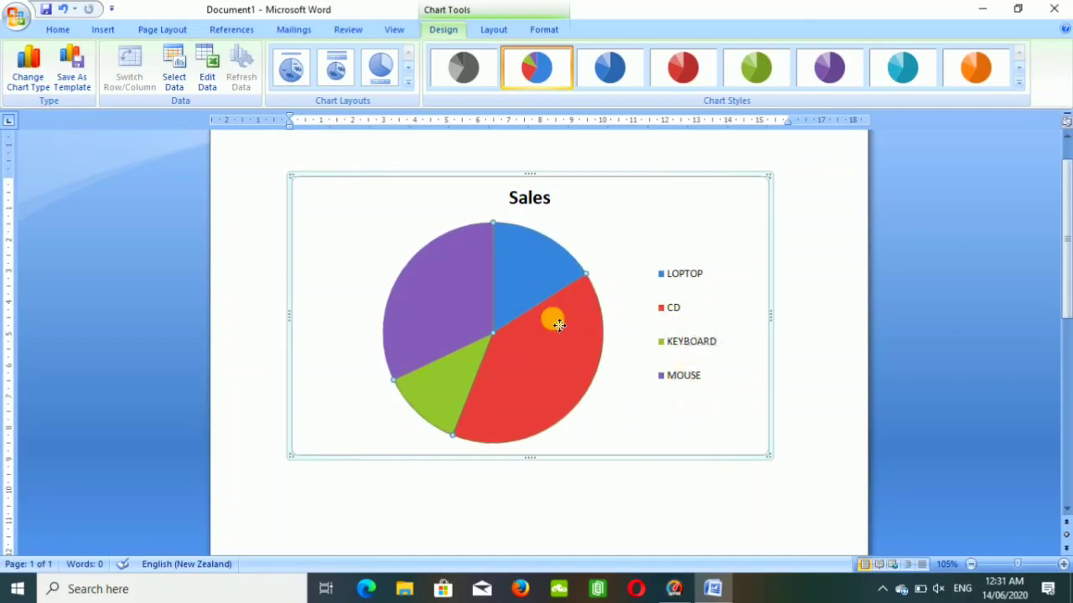
pyautogui.click(300, 77)
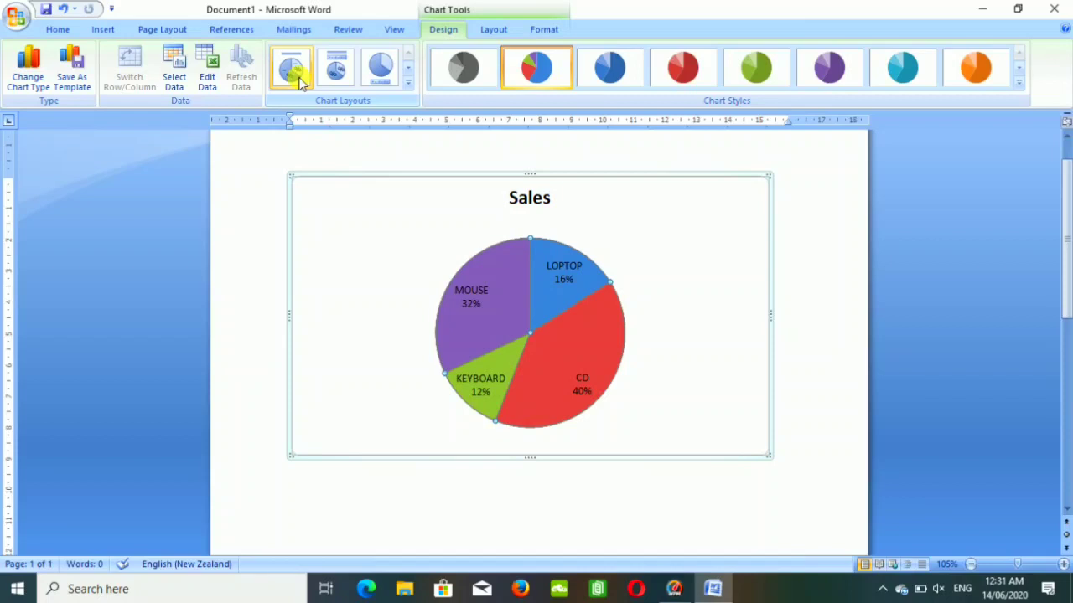
pyautogui.moveTo(772, 459); pyautogui.dragTo(815, 515)
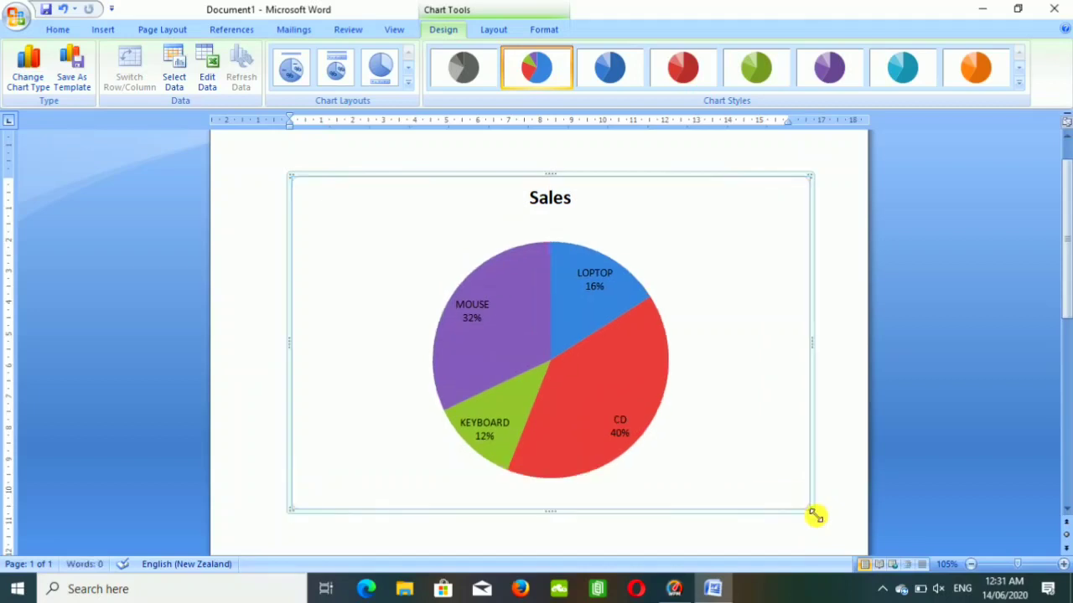
# Try the purple and red chart styles on the pie and return to the multicoloured style.
pyautogui.click(539, 356)
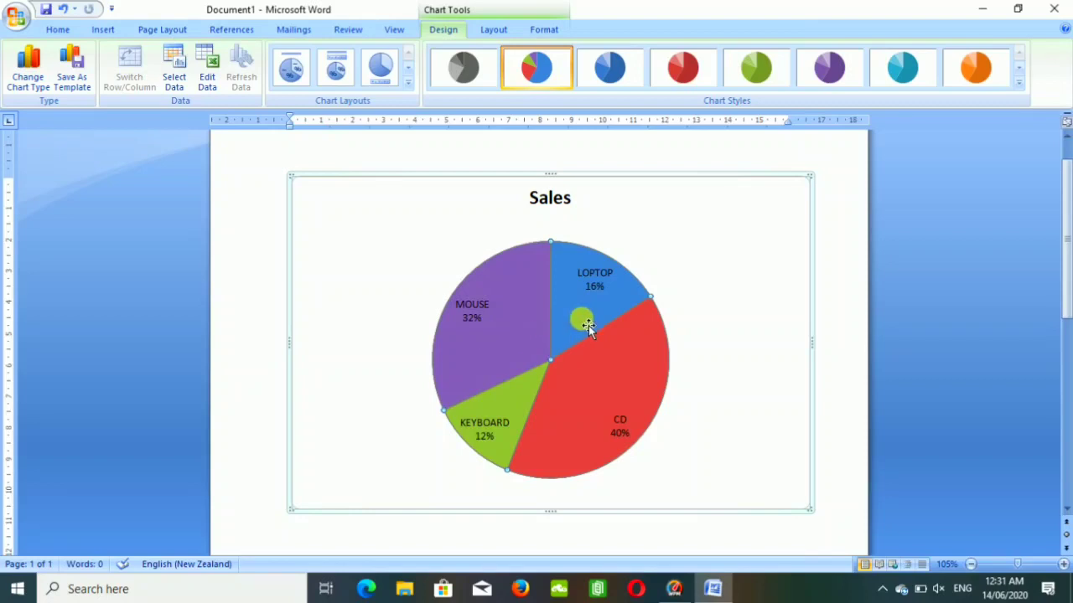
pyautogui.moveTo(584, 446)
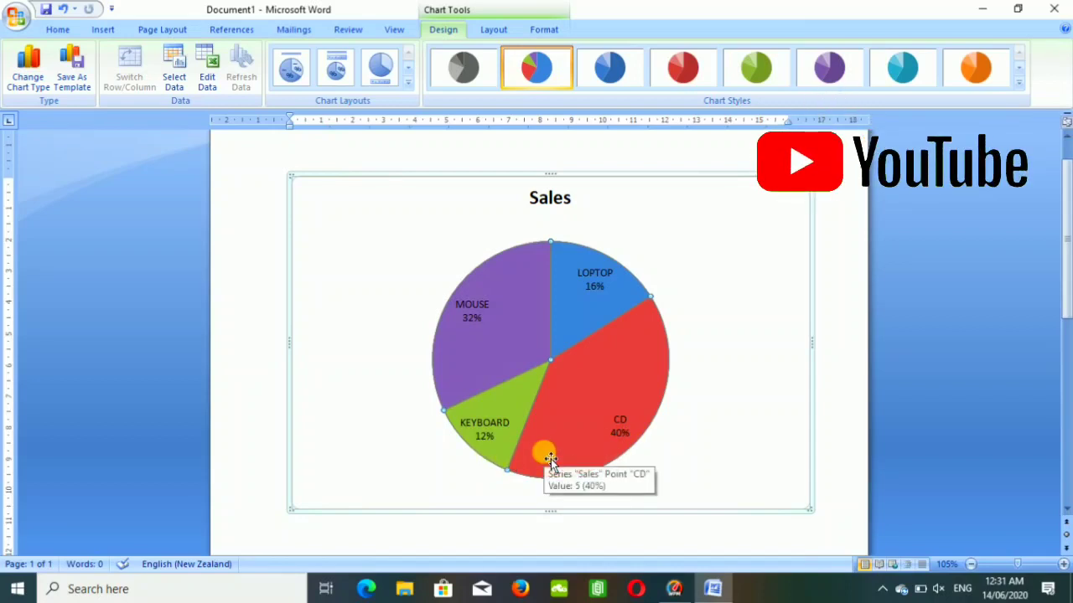
pyautogui.click(829, 67)
pyautogui.click(702, 69)
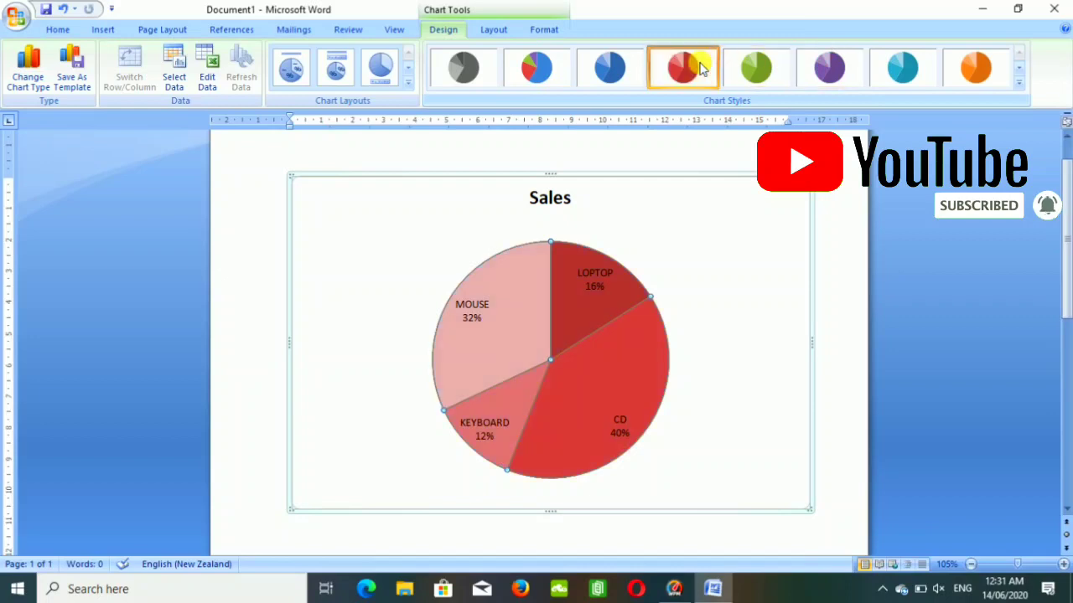
pyautogui.click(560, 66)
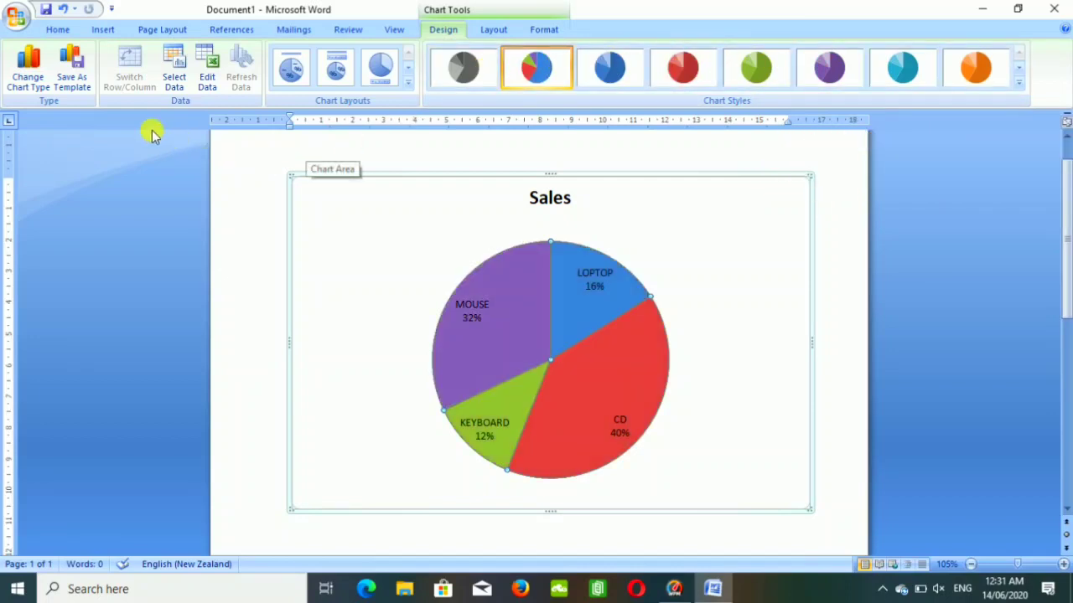
# Change the pie chart's type to a clustered cone column chart.
pyautogui.click(40, 87)
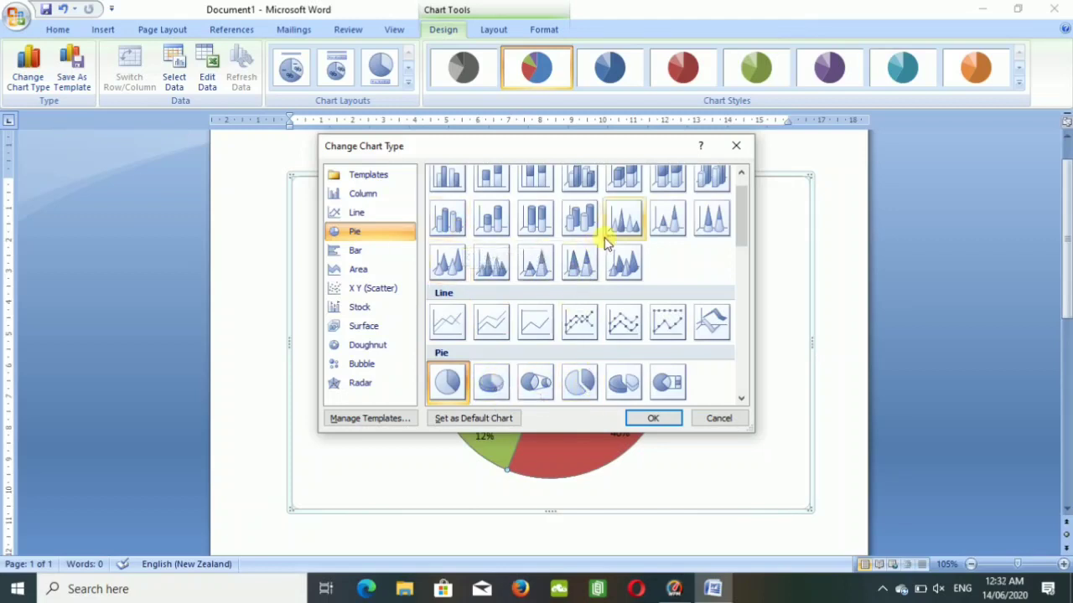
pyautogui.click(624, 218)
pyautogui.click(651, 418)
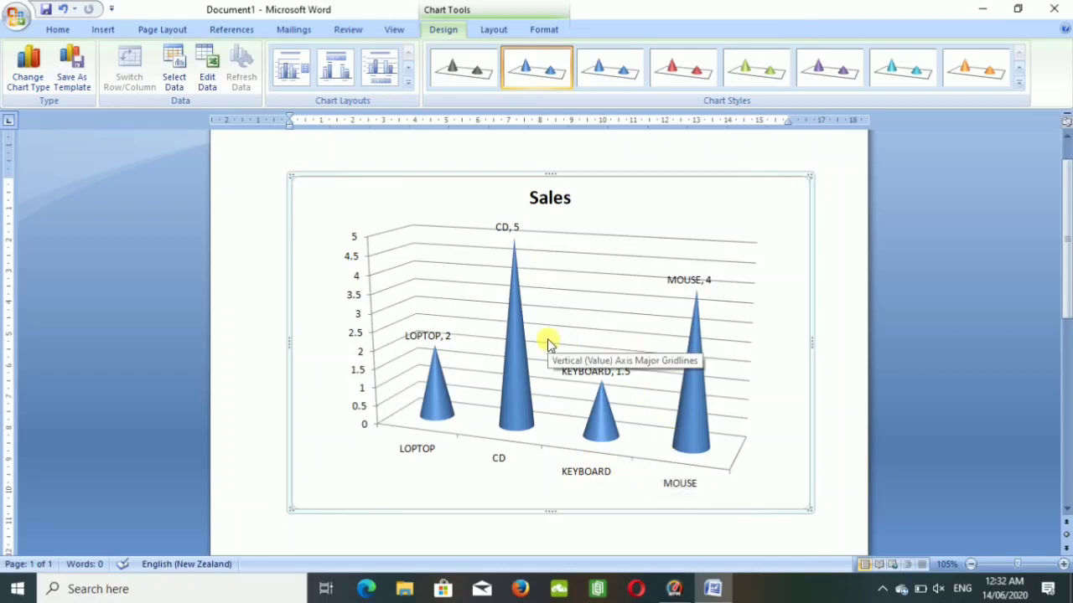
# Change the cone chart to the 3-D Column type, and open the chart template saving dialog without saving a template.
pyautogui.click(27, 65)
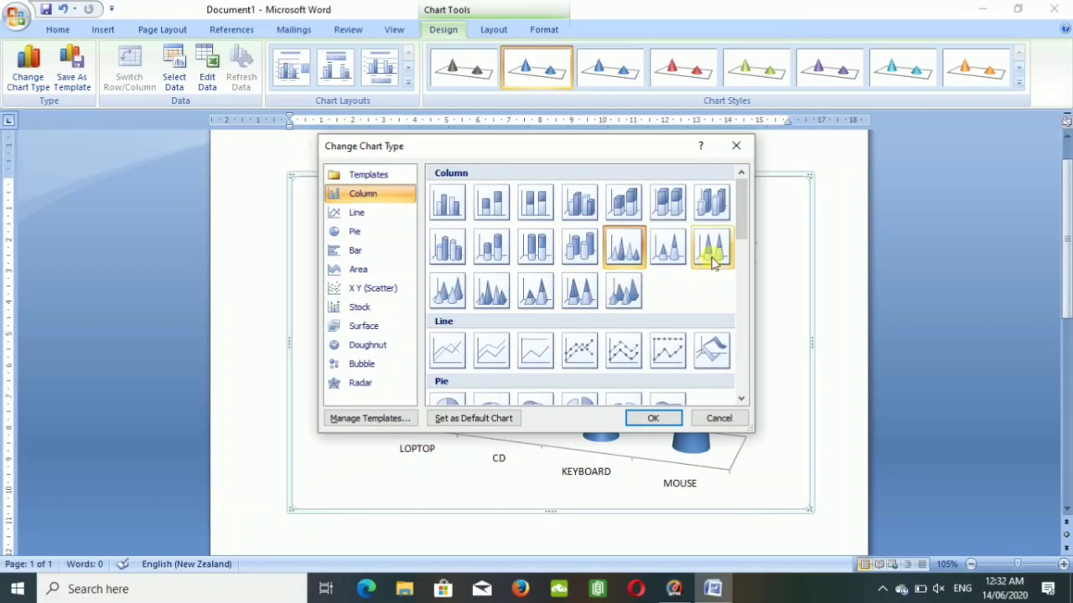
pyautogui.click(713, 216)
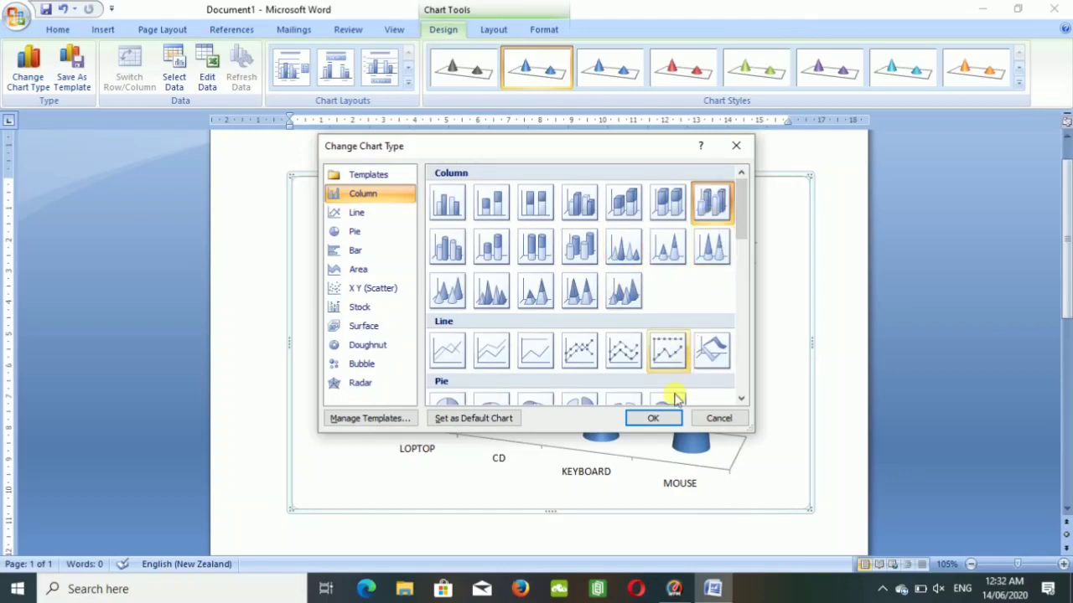
pyautogui.click(655, 419)
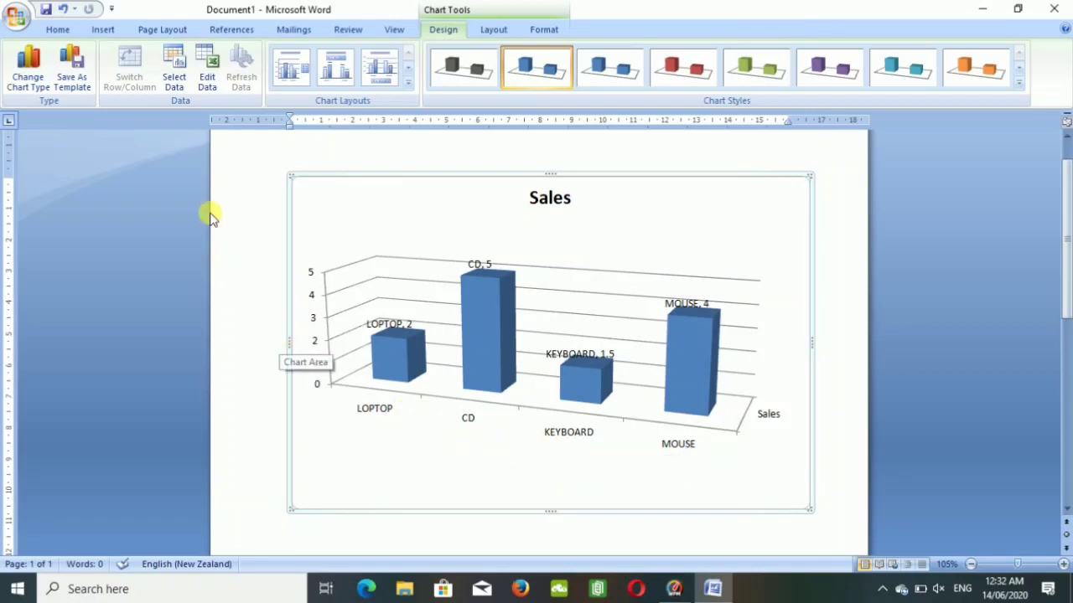
pyautogui.click(79, 88)
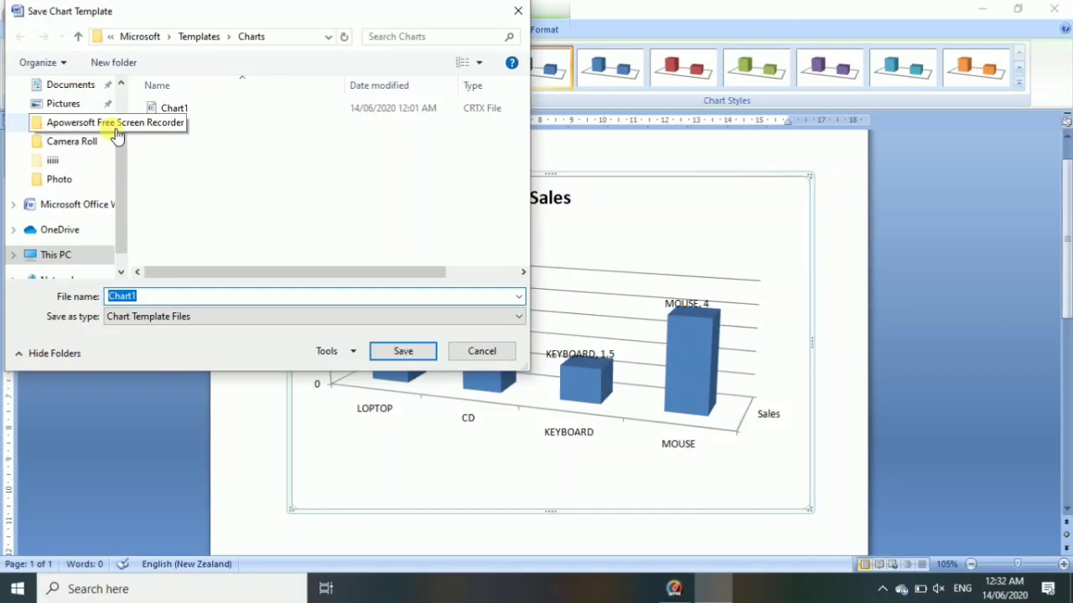
pyautogui.click(517, 11)
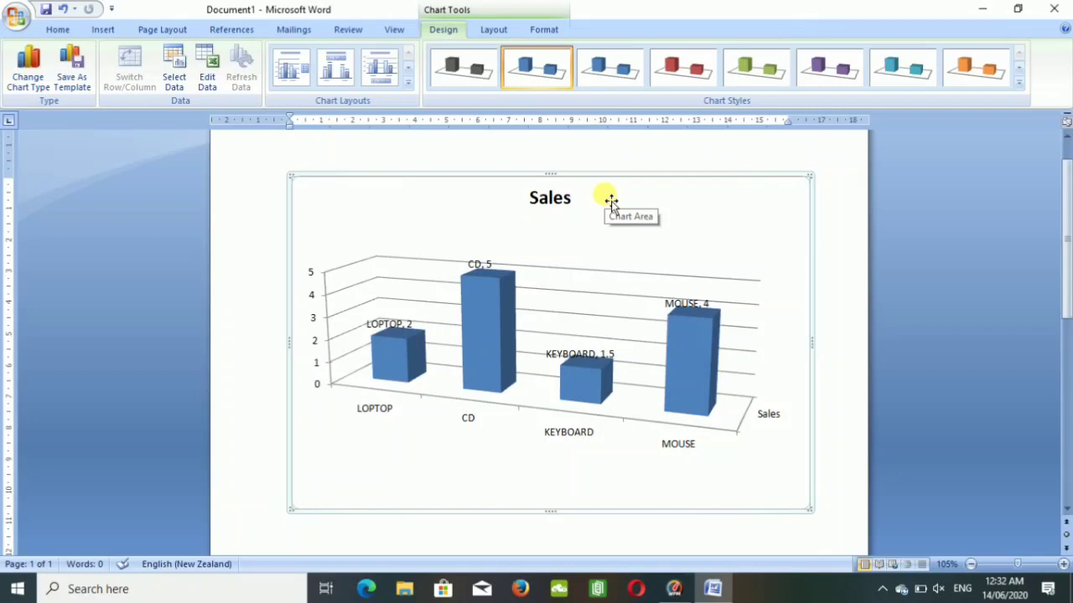
# Browse the available chart types for the Sales chart, including pie, bar, scatter, stock, doughnut, bubble, area, line and column.
pyautogui.click(112, 32)
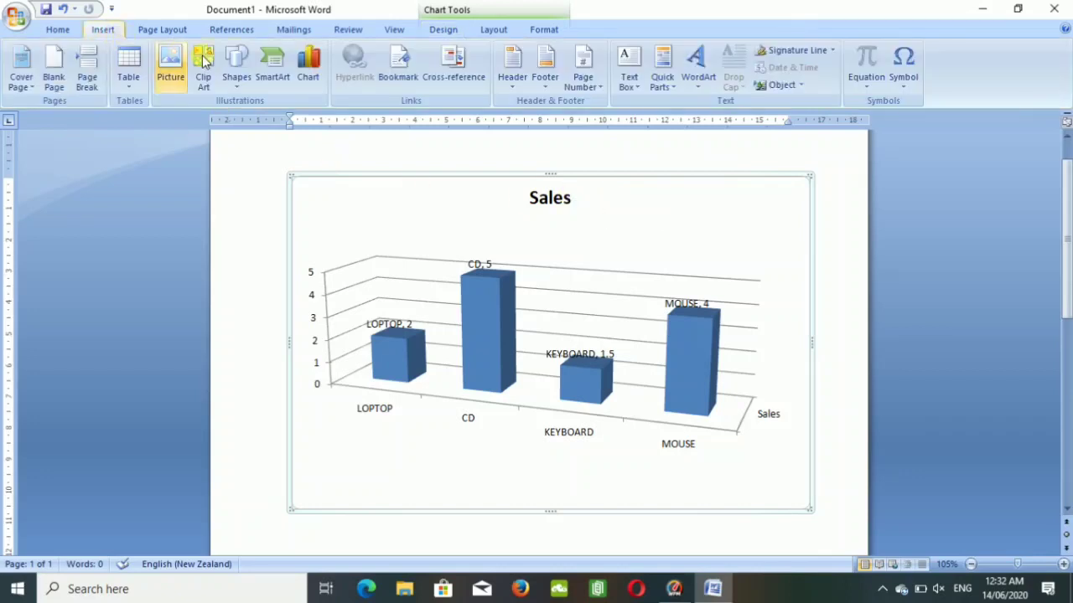
pyautogui.click(298, 62)
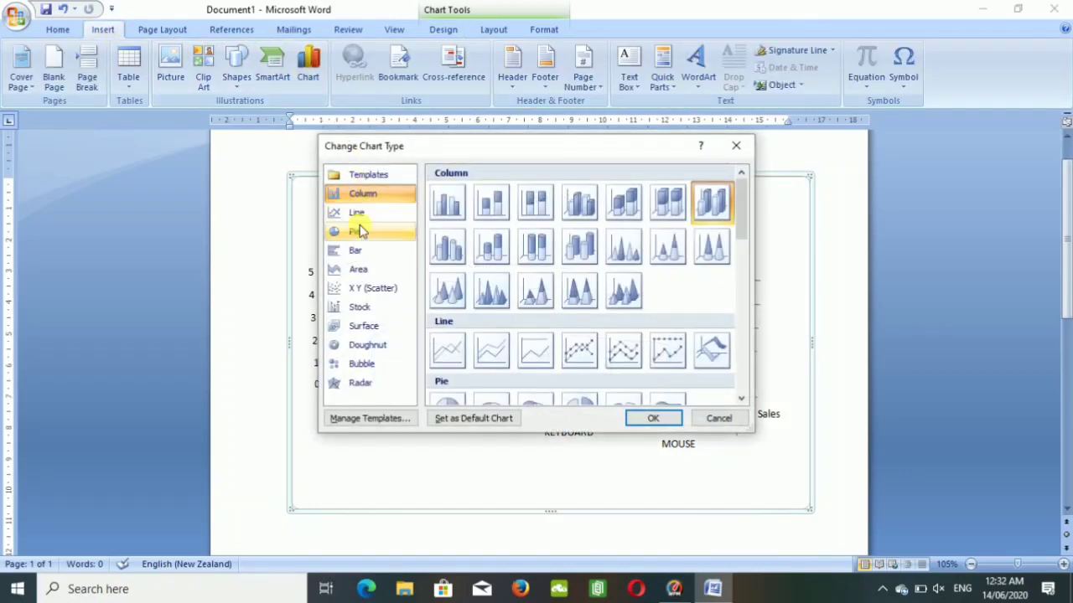
pyautogui.click(357, 232)
pyautogui.click(356, 250)
pyautogui.click(368, 287)
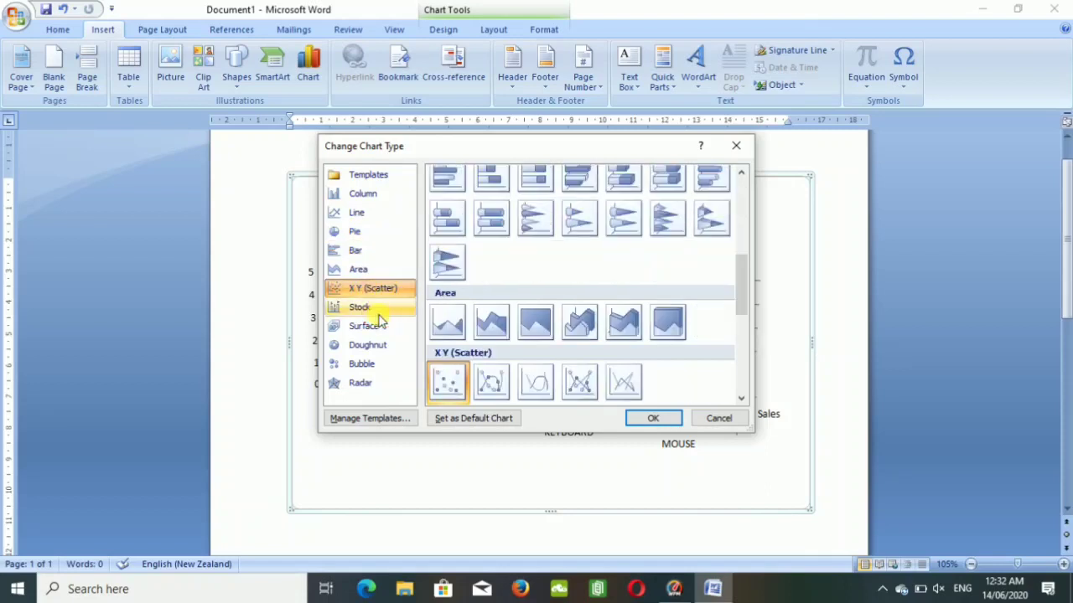
pyautogui.click(376, 309)
pyautogui.click(373, 344)
pyautogui.click(373, 364)
pyautogui.click(382, 271)
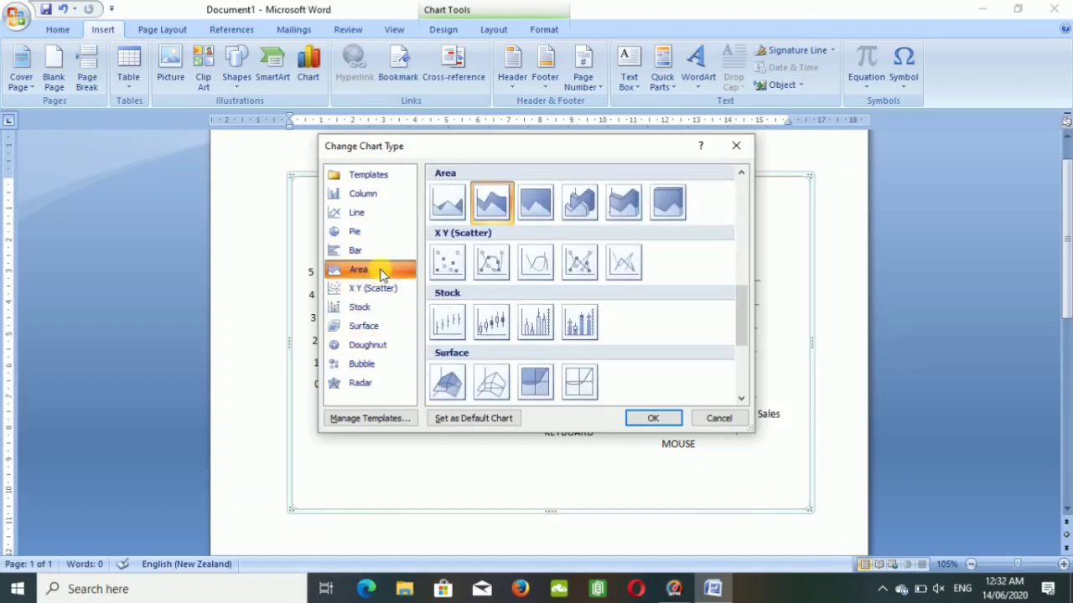
pyautogui.click(379, 256)
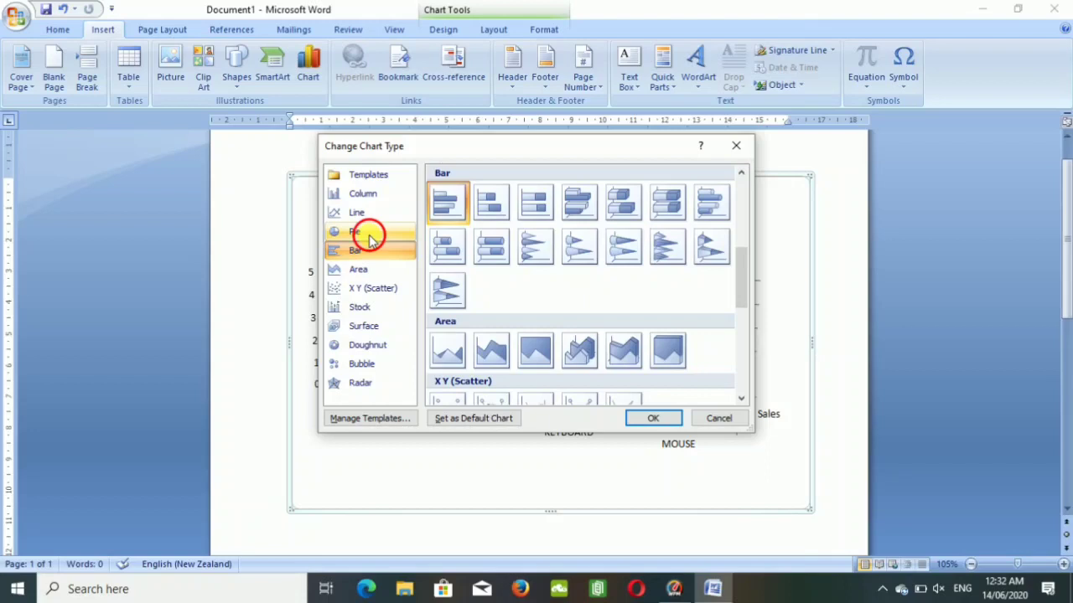
pyautogui.click(369, 232)
pyautogui.click(365, 214)
pyautogui.click(361, 194)
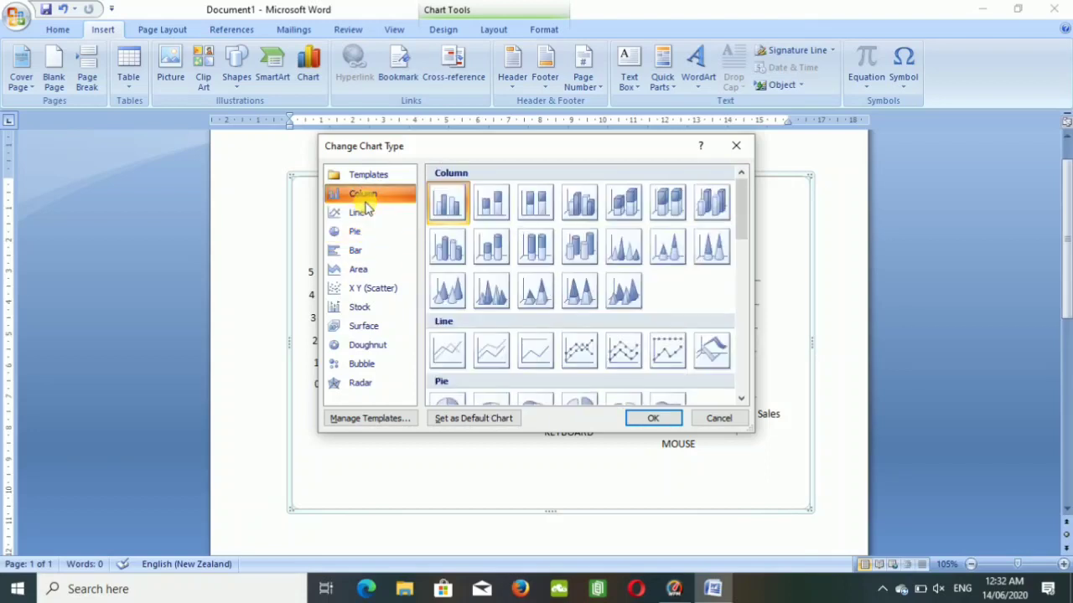
# Change the Sales chart to a basic line chart and move its plot area up and slightly left within the frame.
pyautogui.doubleClick(449, 355)
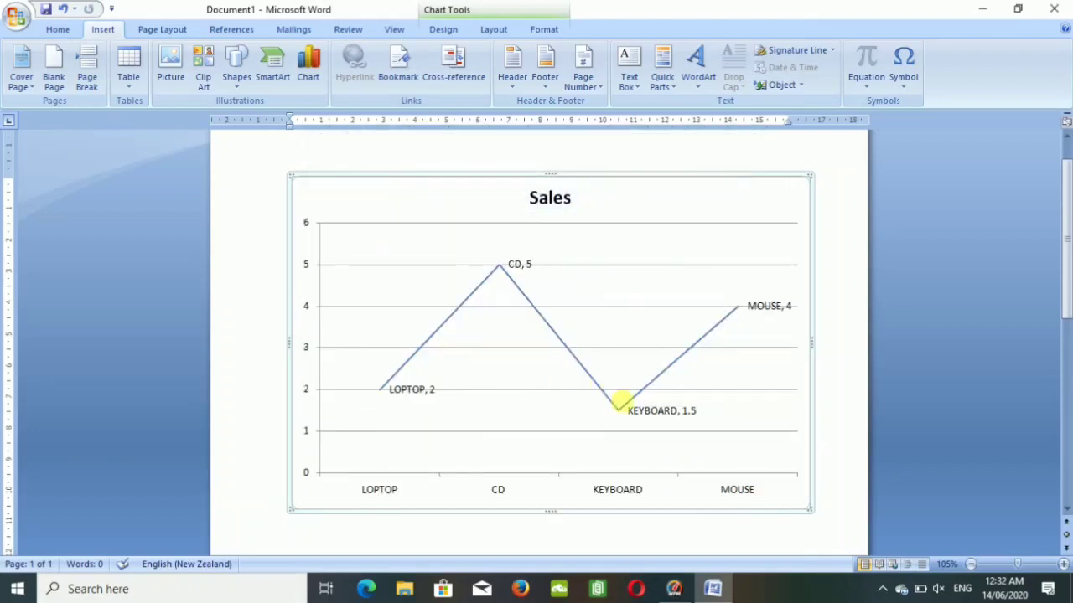
pyautogui.moveTo(568, 444); pyautogui.dragTo(543, 404)
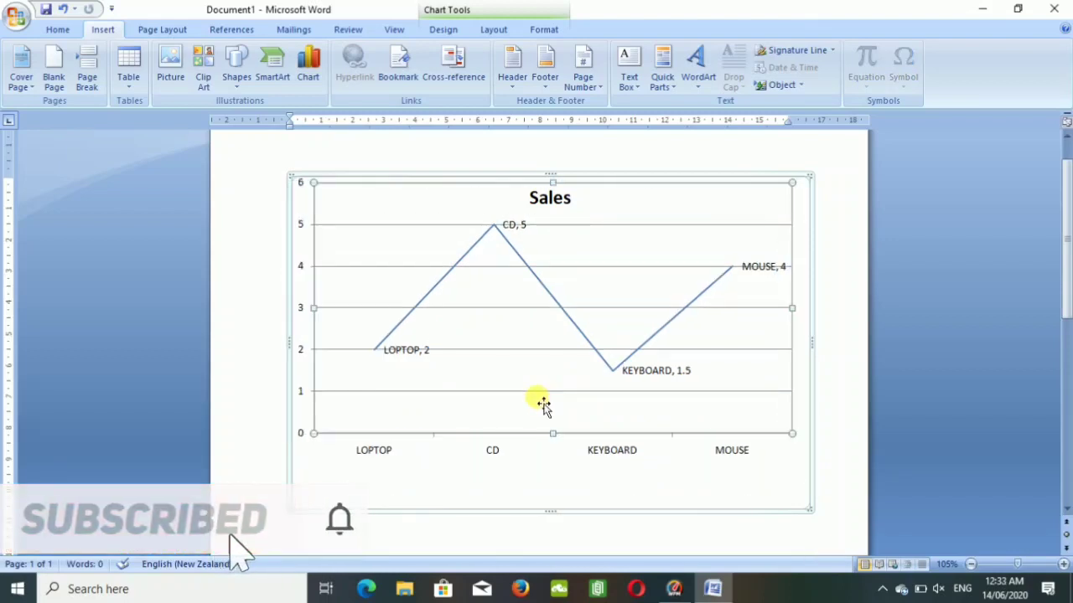